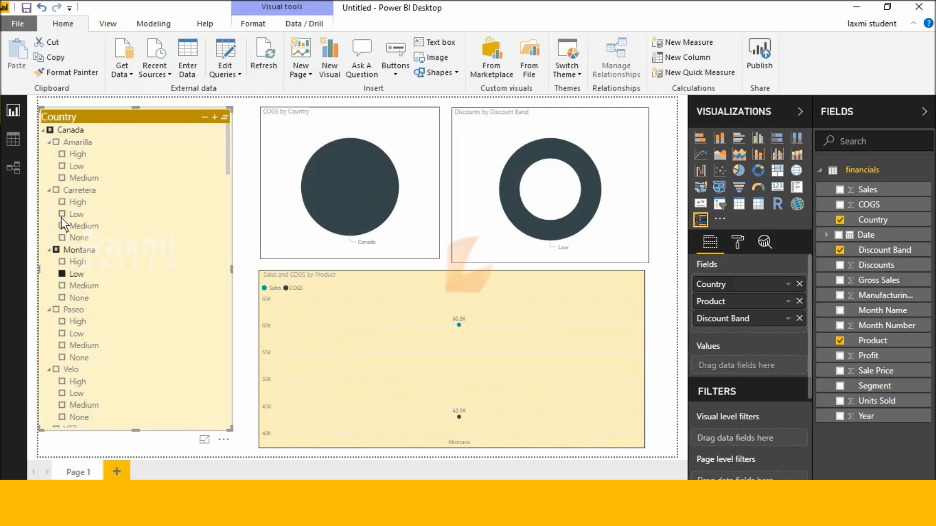
Clear the Montana Low selection in the Country slicer and test filtering by Canada's Amarilla High entry.
left_click(62, 216)
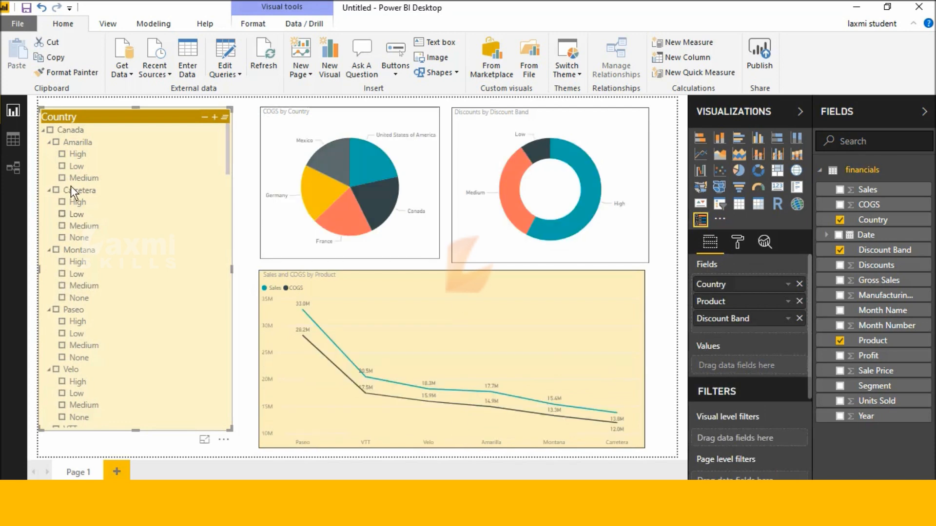
left_click(61, 154)
left_click(62, 154)
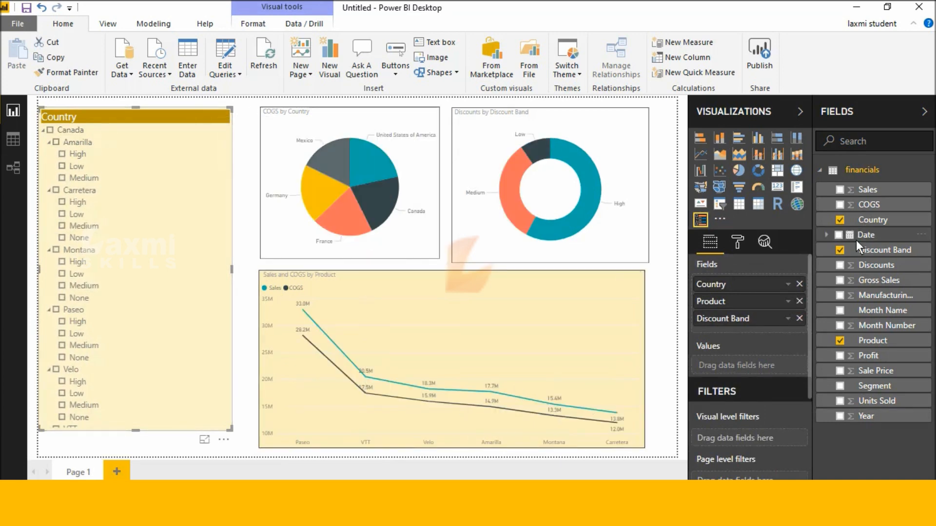
left_click(737, 242)
left_click(707, 295)
left_click(736, 333)
left_click(700, 299)
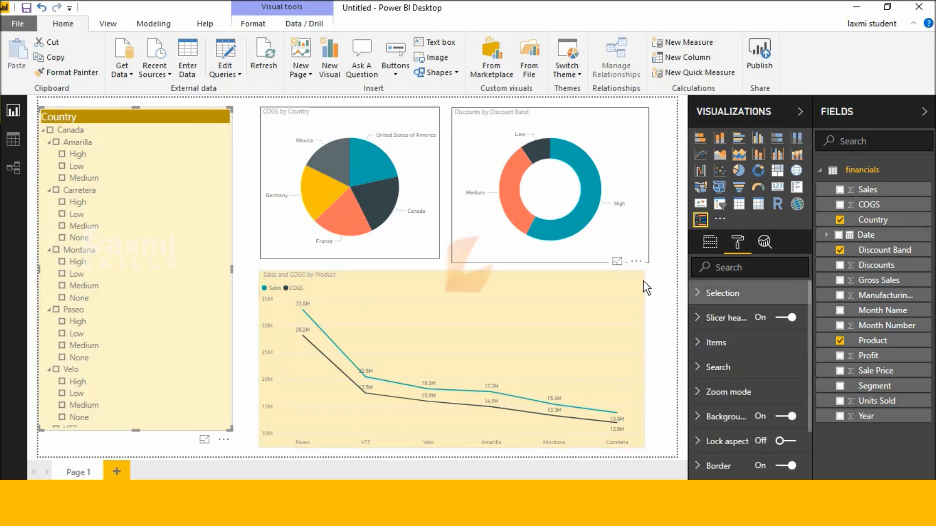
left_click(653, 264)
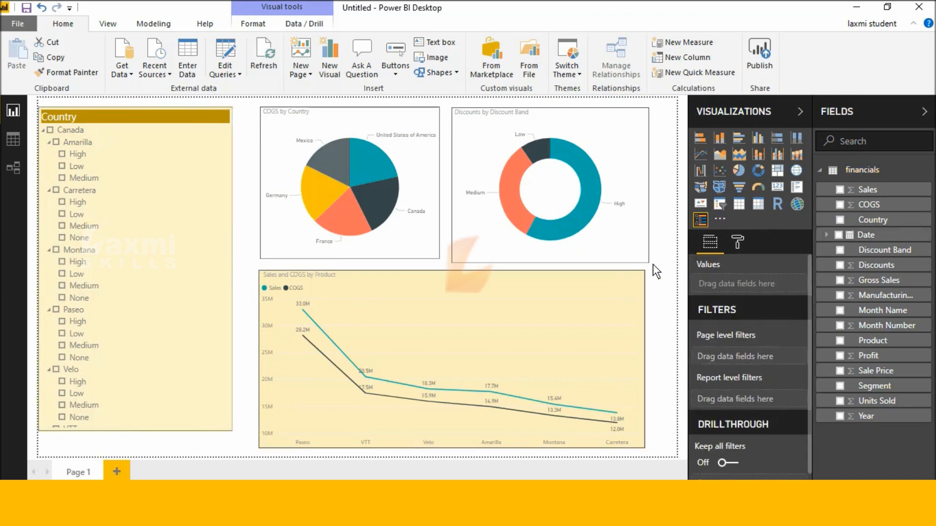
Filter the report in the Country slicer by Canada's Amarilla Low, Carretera Medium and Montana None entries.
left_click(63, 166)
left_click(62, 226)
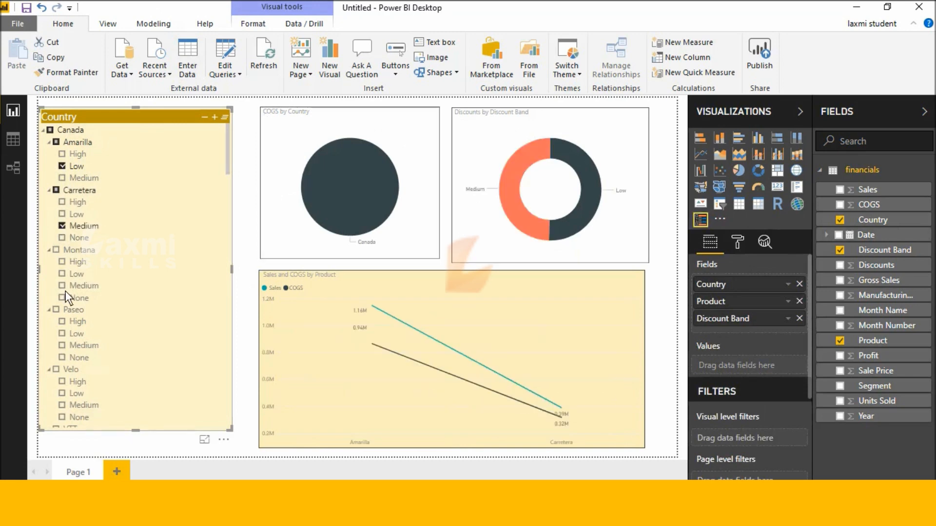
left_click(62, 298)
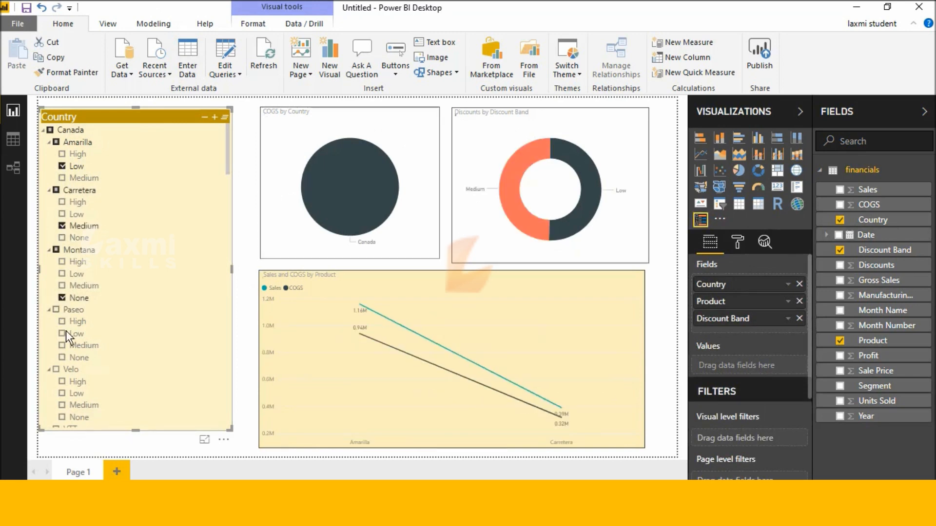
left_click(57, 369)
left_click(58, 368)
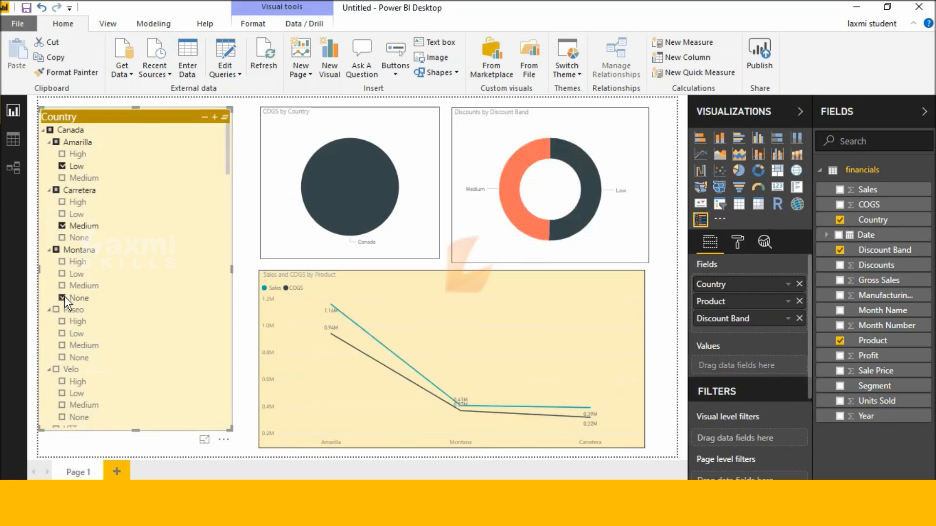
Clear the Montana None, Carretera Medium and Amarilla Low selections in the Country slicer.
left_click(63, 298)
left_click(62, 226)
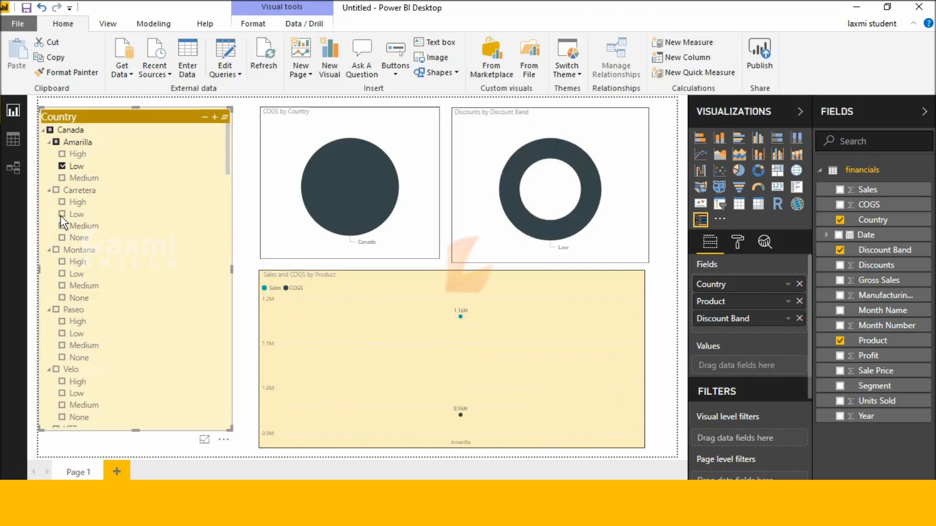
left_click(62, 166)
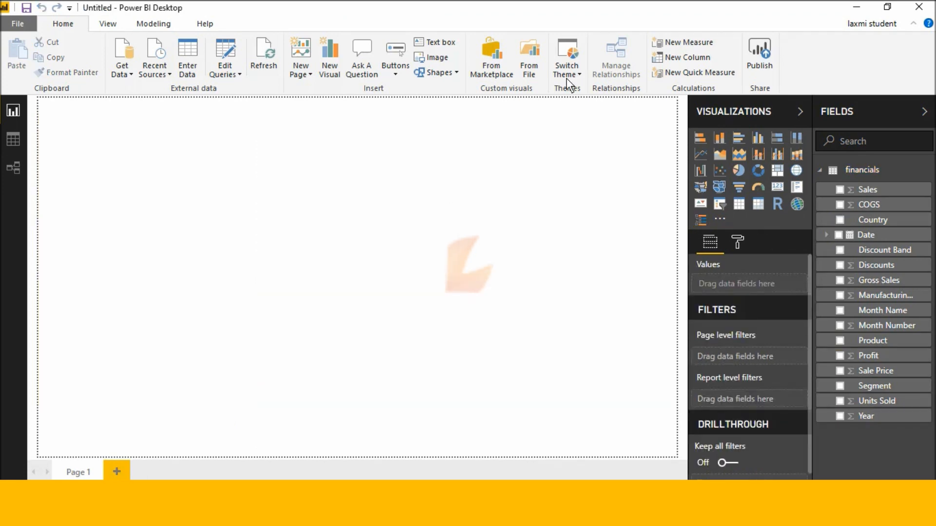
Add a pie chart of COGS by Country in the upper middle of the report page and enlarge it.
left_click(740, 169)
left_click_drag(172, 175, 387, 184)
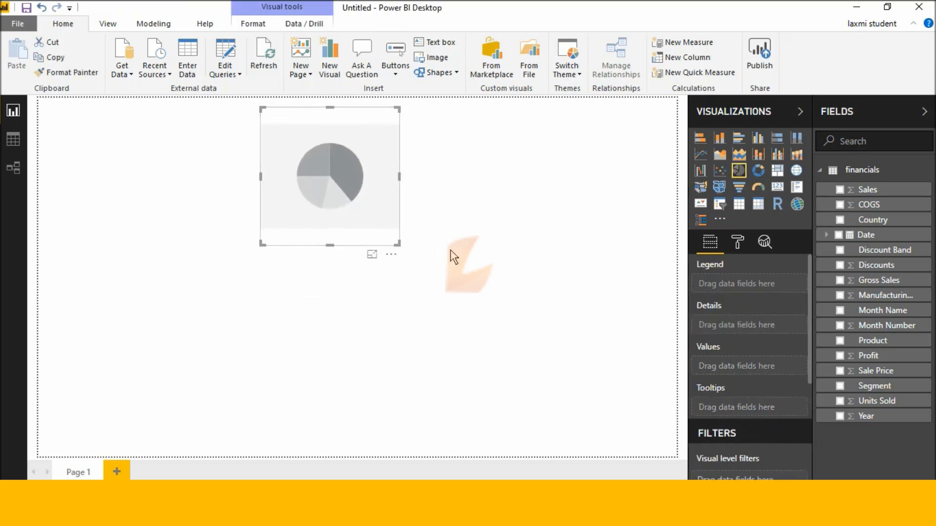
left_click(839, 220)
left_click(839, 204)
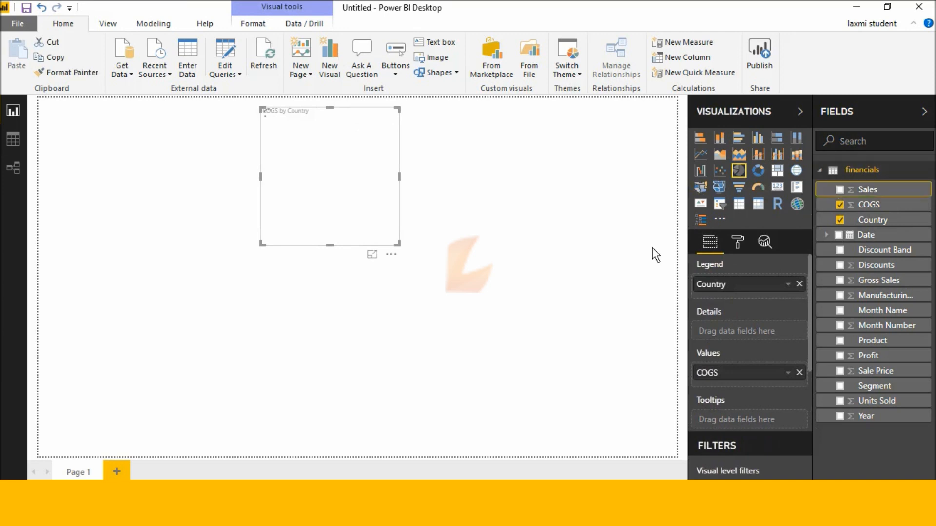
left_click_drag(399, 243, 438, 253)
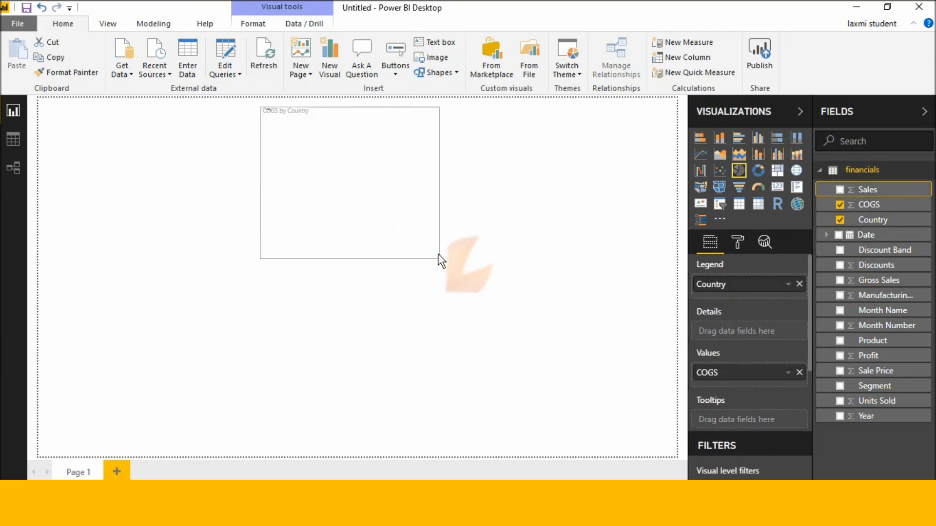
Turn on the border of the COGS by Country pie chart.
left_click(739, 241)
scroll(751, 324, "down", 1)
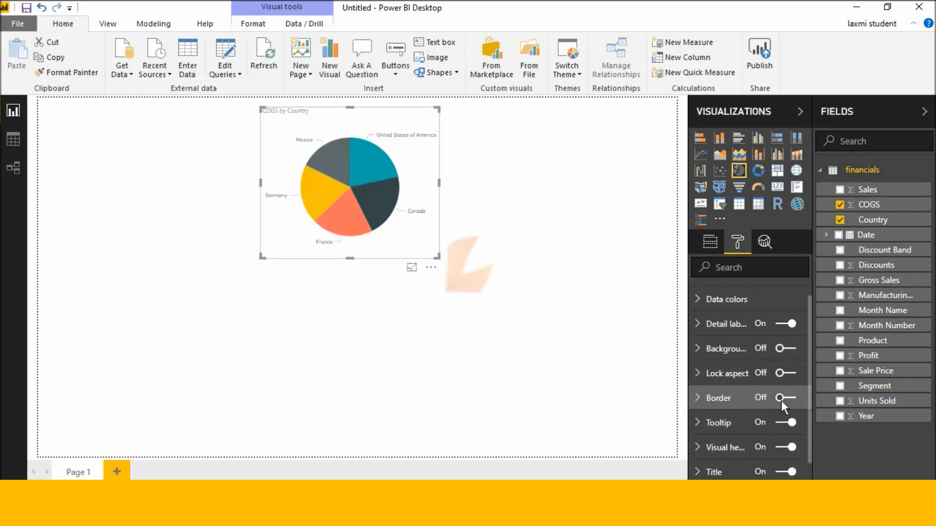
left_click(782, 397)
left_click(471, 277)
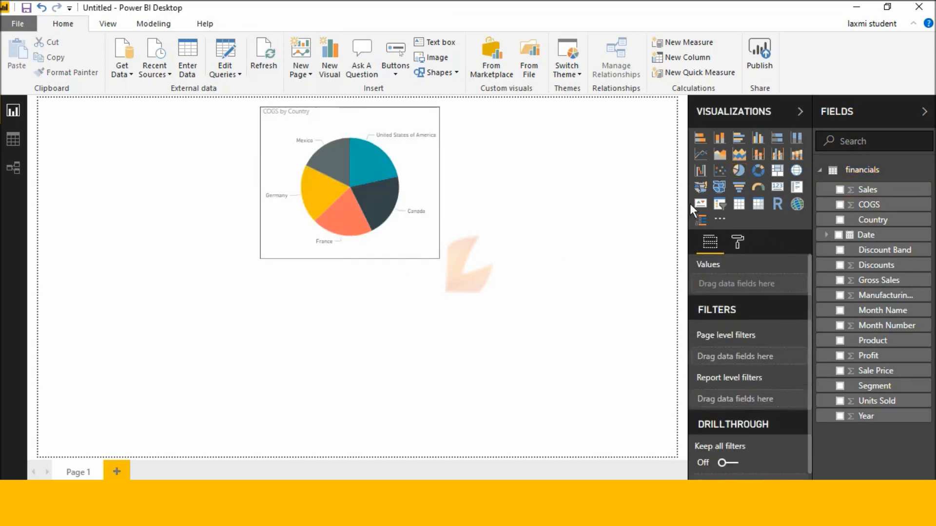
Add a donut chart of Discounts by Discount Band to the right of the pie chart, enlarged to fill the remaining width.
left_click(755, 175)
left_click_drag(216, 320, 555, 118)
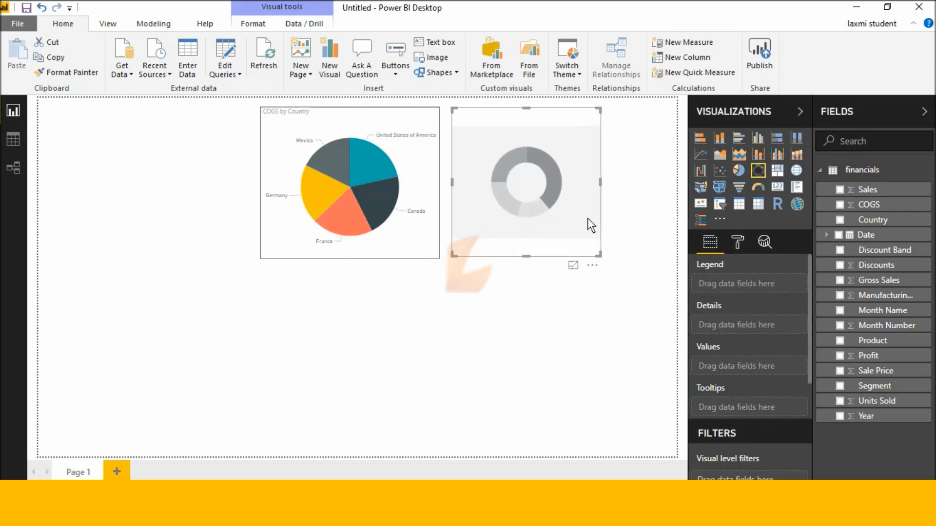
left_click_drag(597, 253, 644, 259)
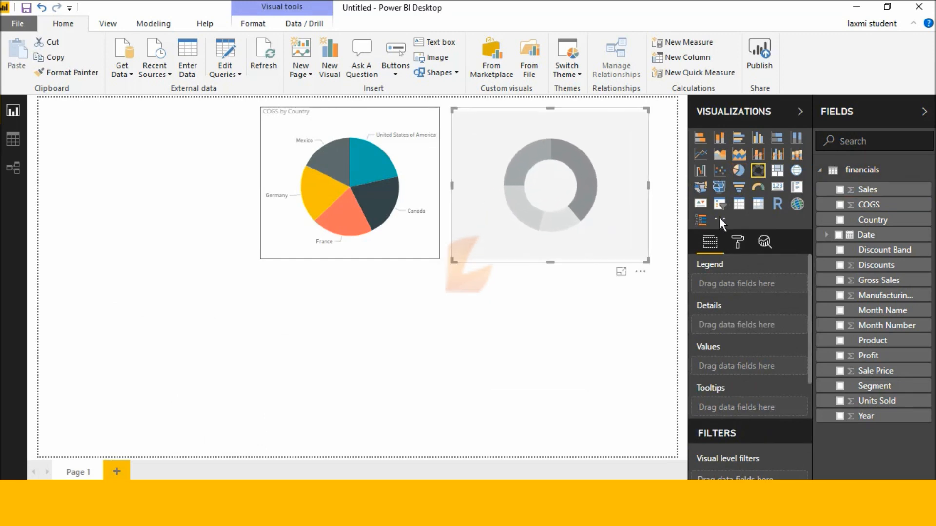
left_click(743, 168)
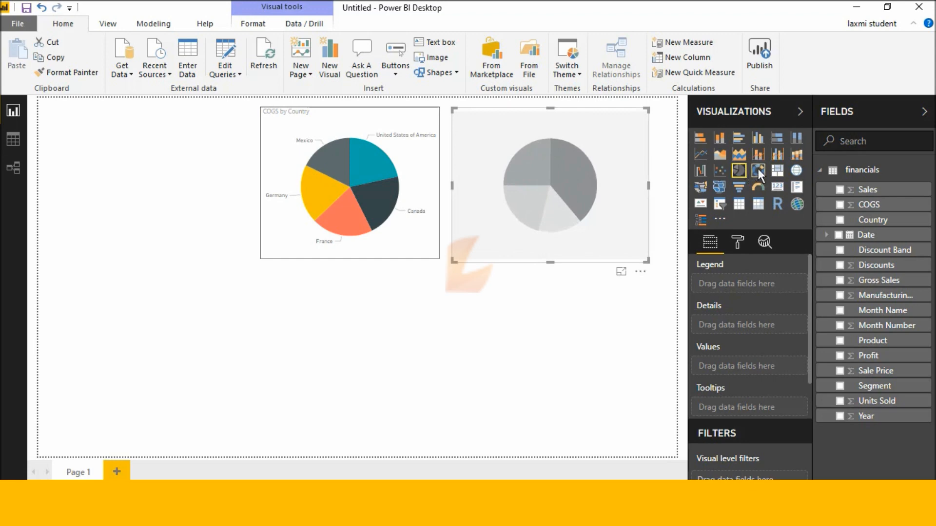
left_click(758, 169)
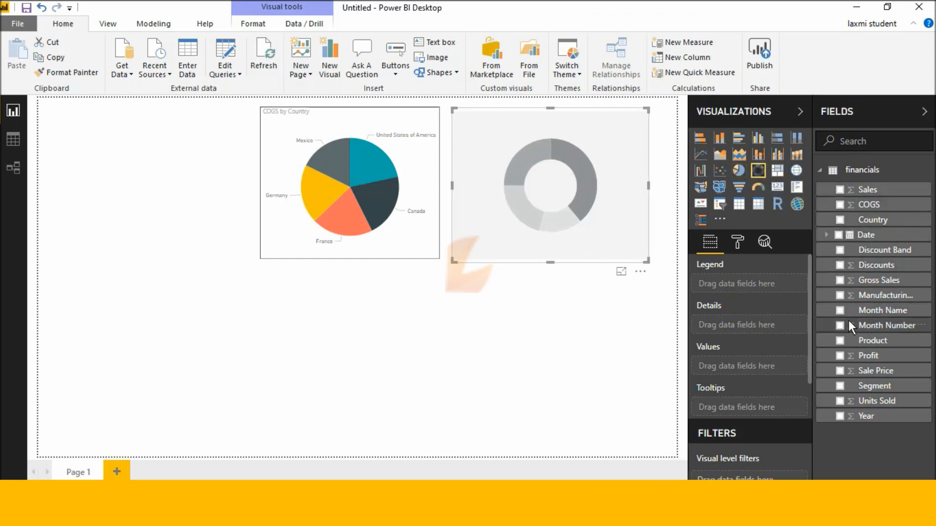
left_click(840, 250)
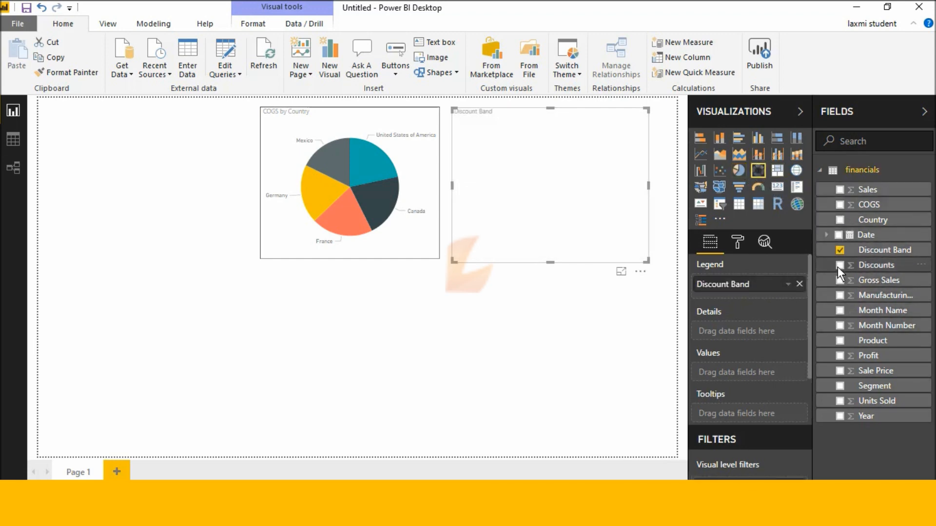
left_click(839, 266)
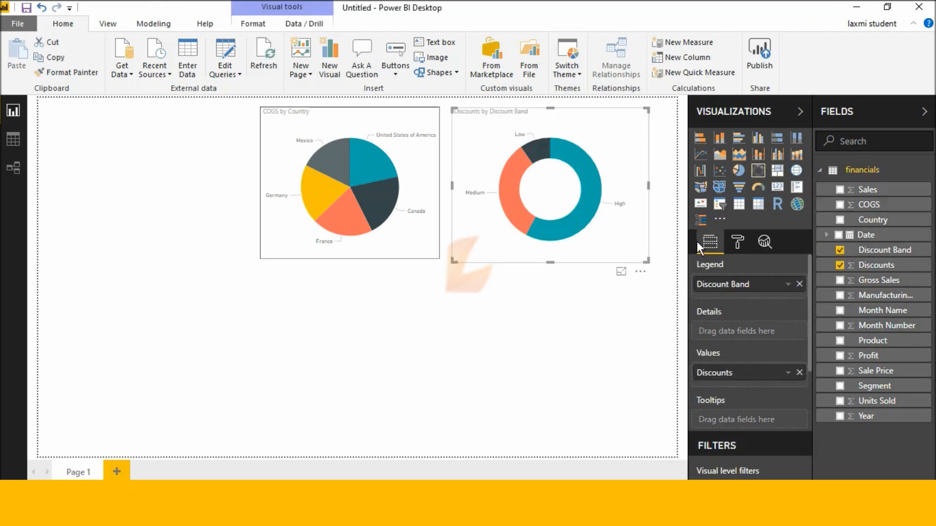
Turn on the border of the Discounts by Discount Band donut chart.
left_click(746, 249)
scroll(750, 351, "down", 3)
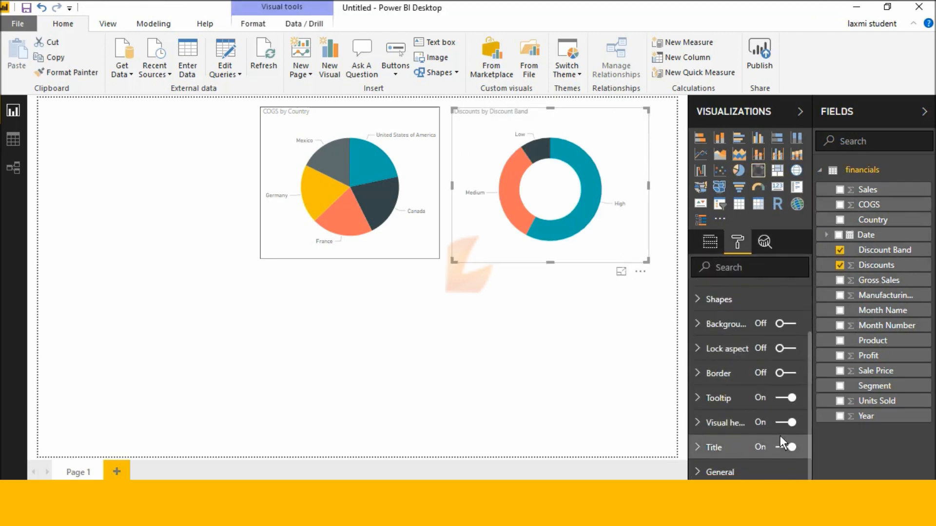
left_click(786, 373)
left_click(591, 345)
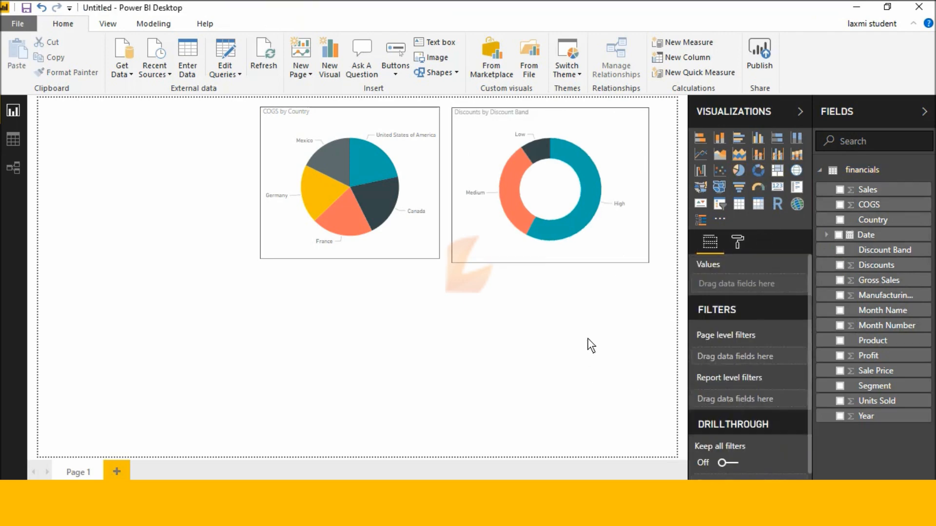
Add a line chart of Sales and COGS by Product below the two charts, stretched across their combined width.
left_click(704, 157)
left_click_drag(247, 340, 350, 320)
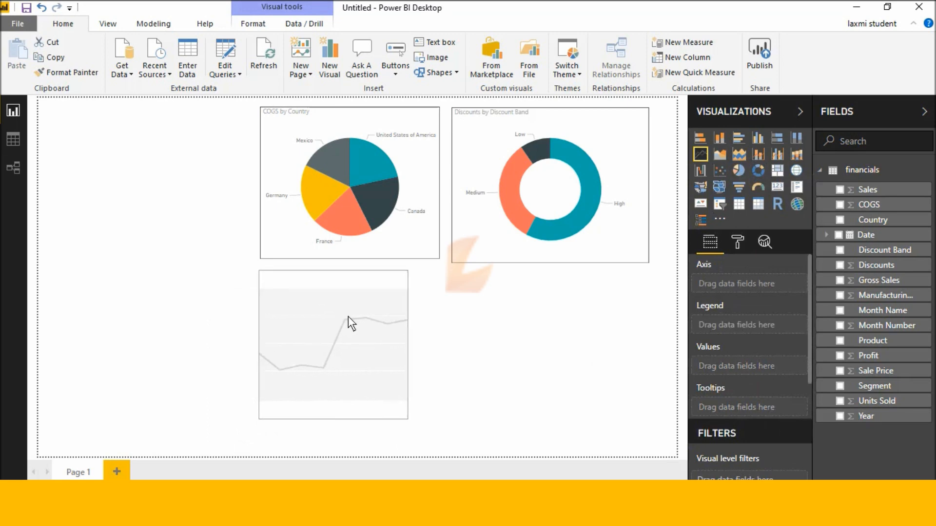
left_click_drag(407, 419, 645, 448)
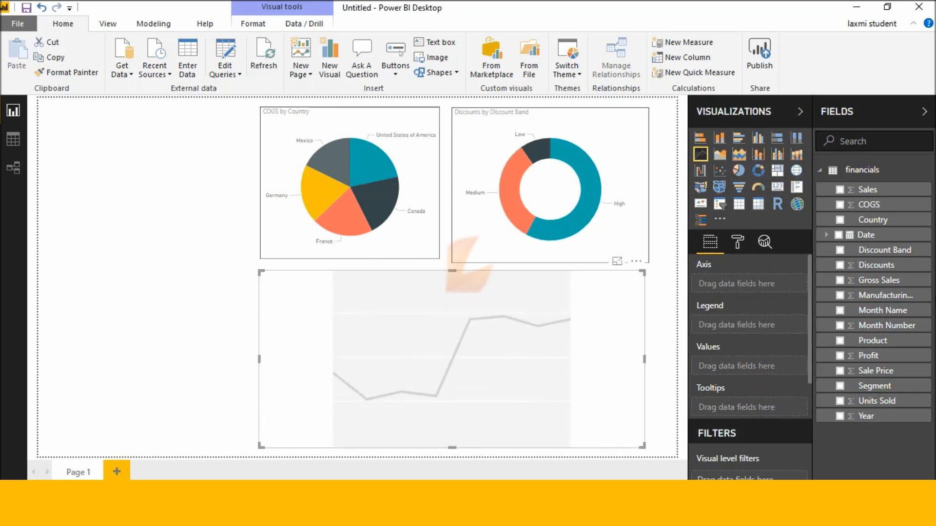
left_click(839, 341)
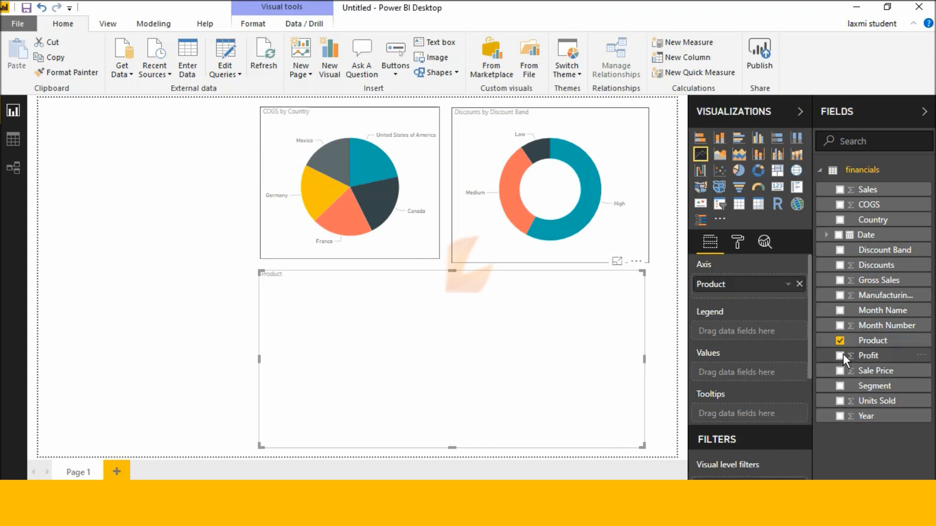
left_click(839, 189)
left_click(840, 204)
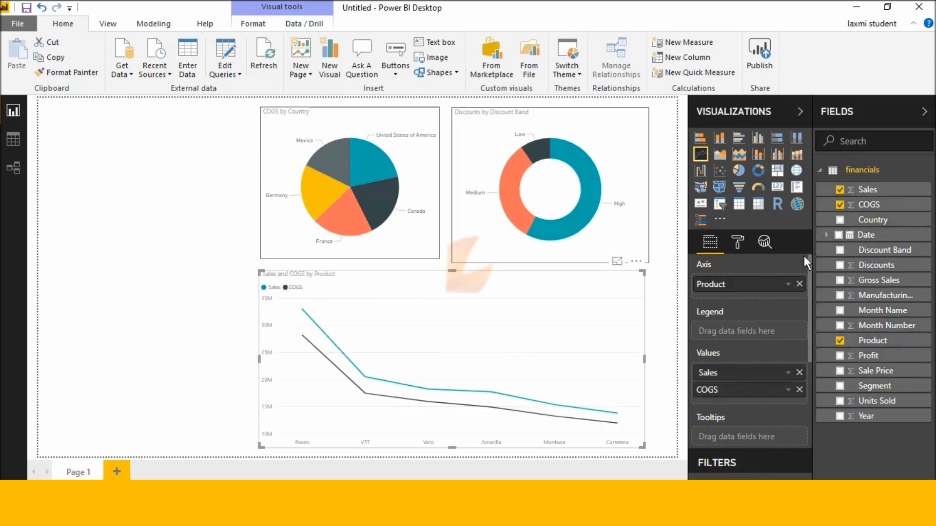
Turn on data labels for the Sales and COGS by Product line chart.
left_click(741, 242)
scroll(739, 283, "down", 3)
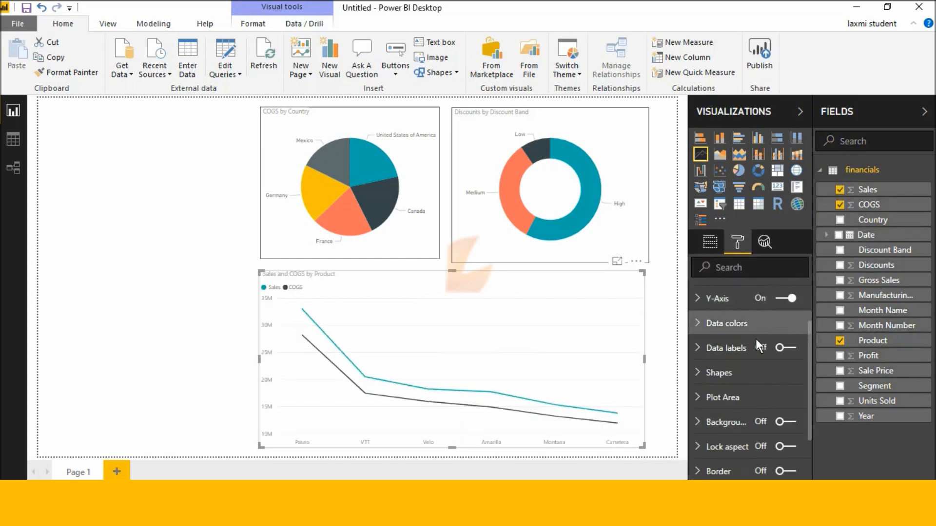
left_click(780, 349)
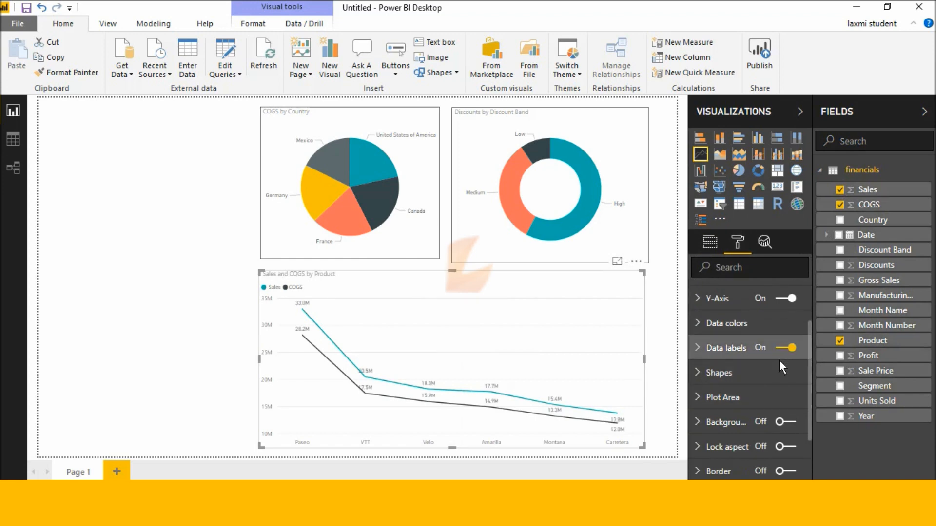
Give the line chart a light yellow background with 35% transparency.
scroll(779, 361, "down", 2)
left_click(780, 352)
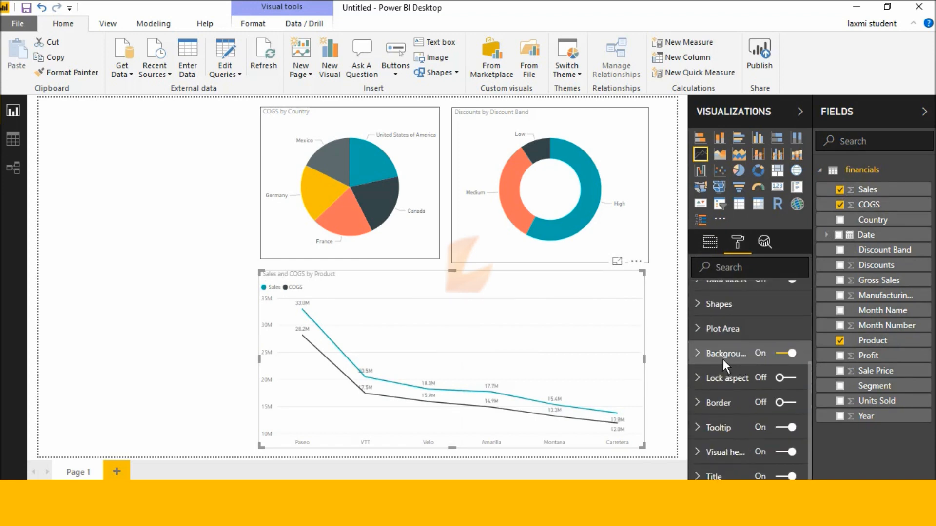
left_click(725, 360)
left_click(720, 395)
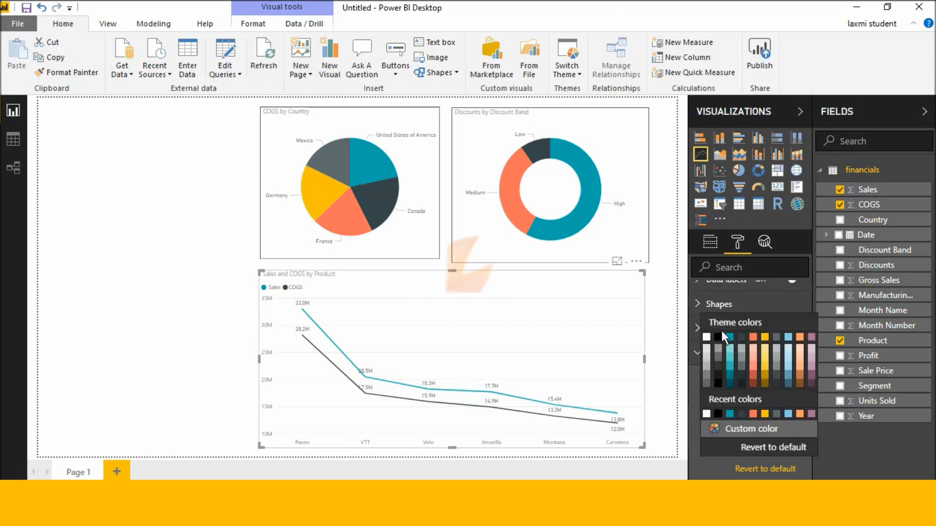
left_click(765, 348)
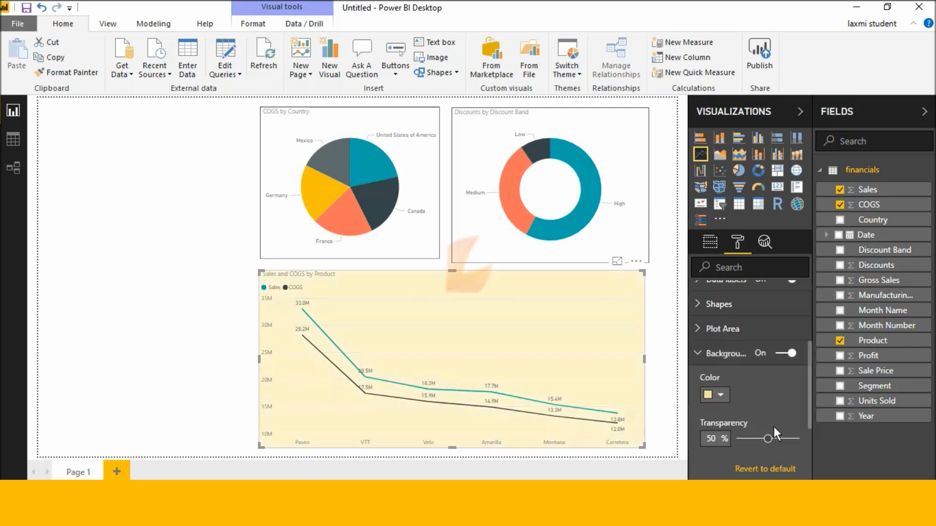
mouse_move(770, 436)
left_mouse_down()
mouse_move(753, 437)
mouse_move(761, 435)
left_mouse_up()
Turn on the border of the Sales and COGS by Product line chart.
scroll(759, 435, "down", 3)
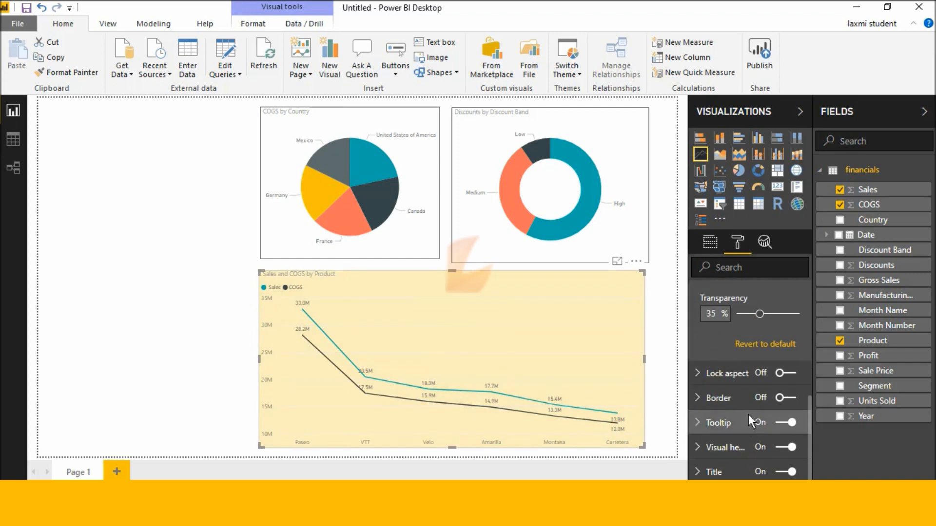
left_click(779, 397)
left_click(161, 279)
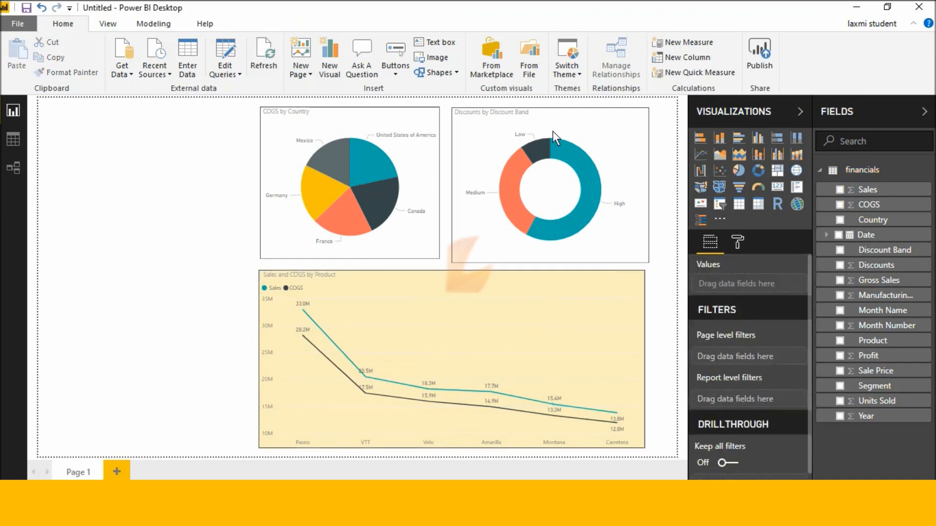
Add a hierarchy slicer on Country, Product and Discount Band beside the charts, and enlarge it to nearly the page's height.
left_click(700, 221)
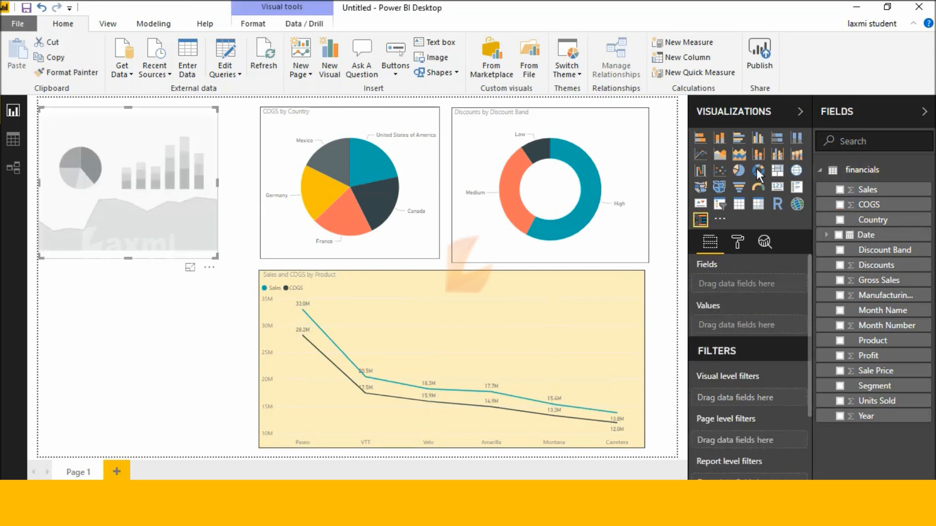
left_click(838, 219)
left_click(839, 340)
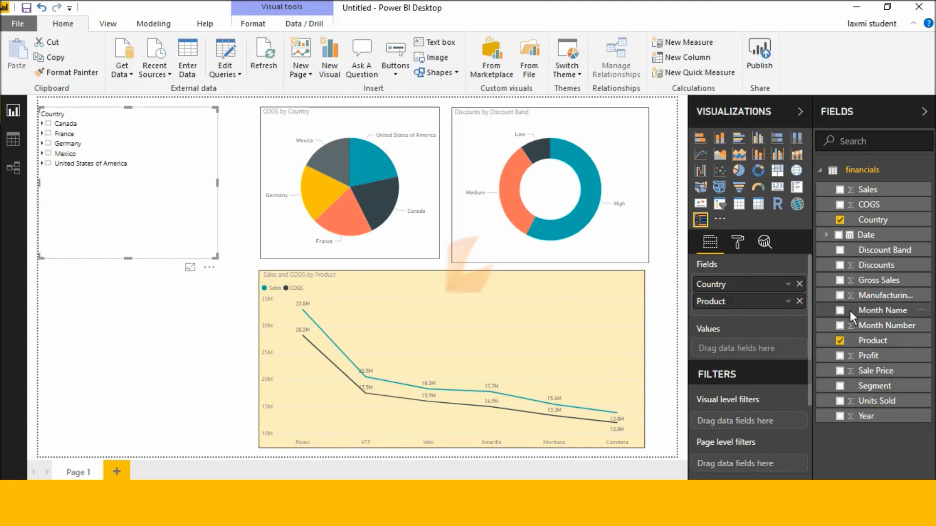
left_click(840, 251)
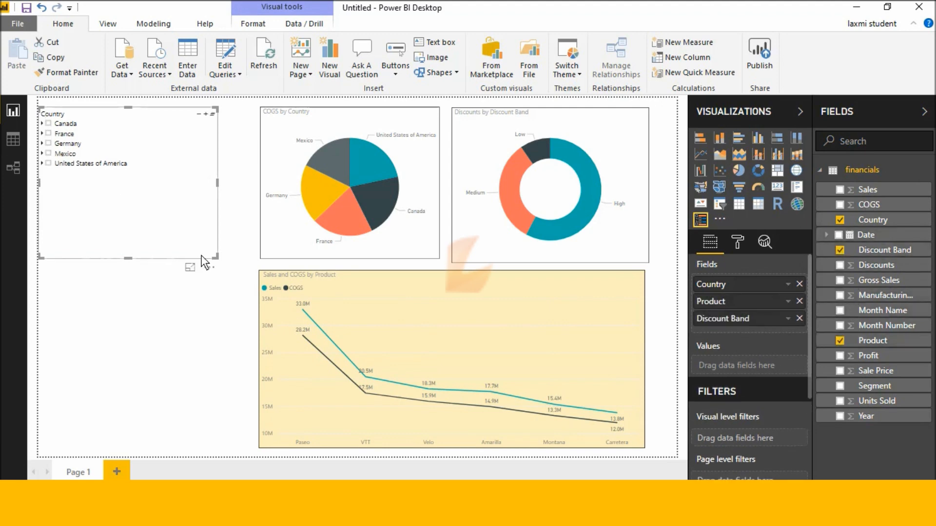
left_click_drag(218, 258, 229, 428)
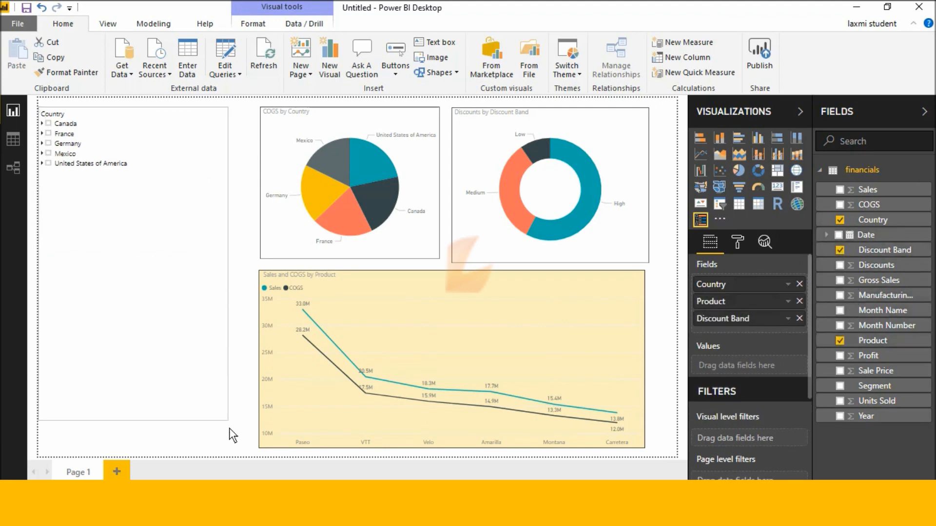
Expand all levels of the hierarchy slicer, trying the collapse option as well.
left_click(219, 113)
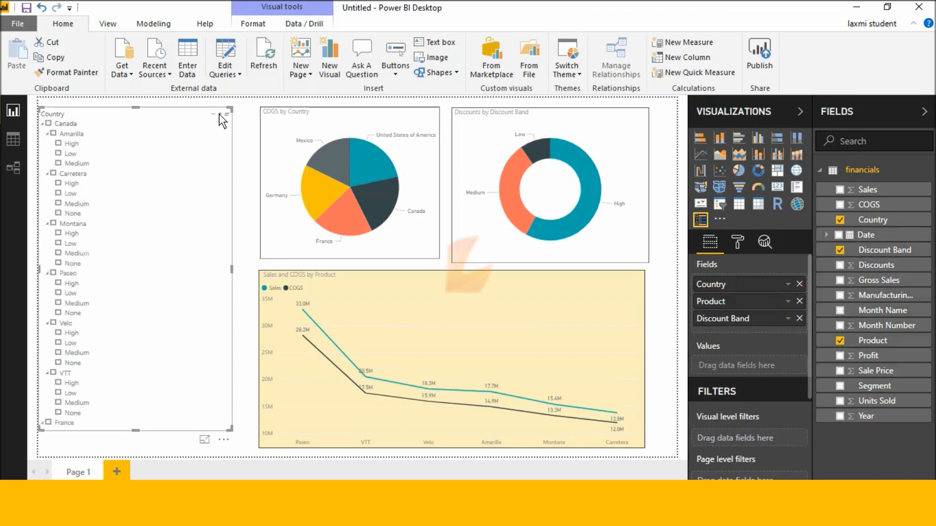
left_click(212, 115)
left_click(220, 115)
Test the slicer under Canada with Amarilla, its Low band, Carretera's Low band and all of Carretera, clearing each selection.
left_click(52, 134)
left_click(52, 134)
left_click(58, 154)
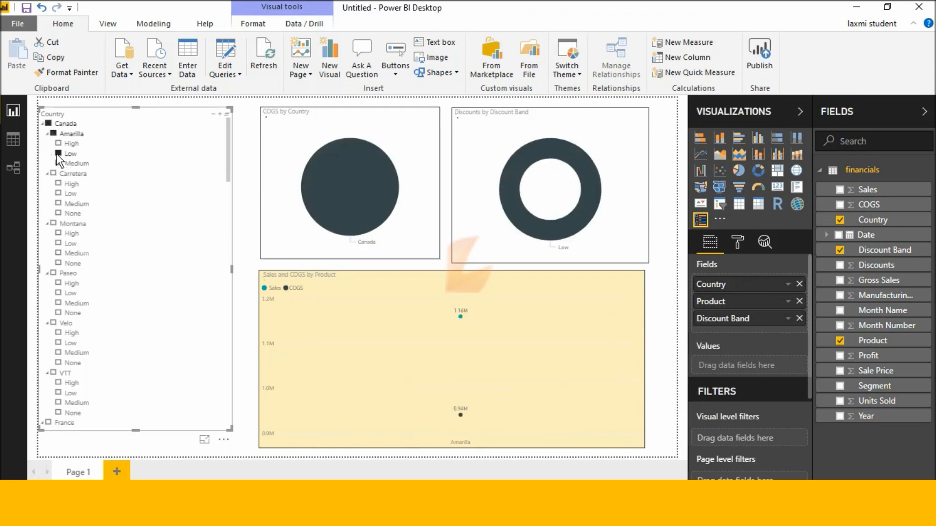
left_click(57, 153)
left_click(58, 193)
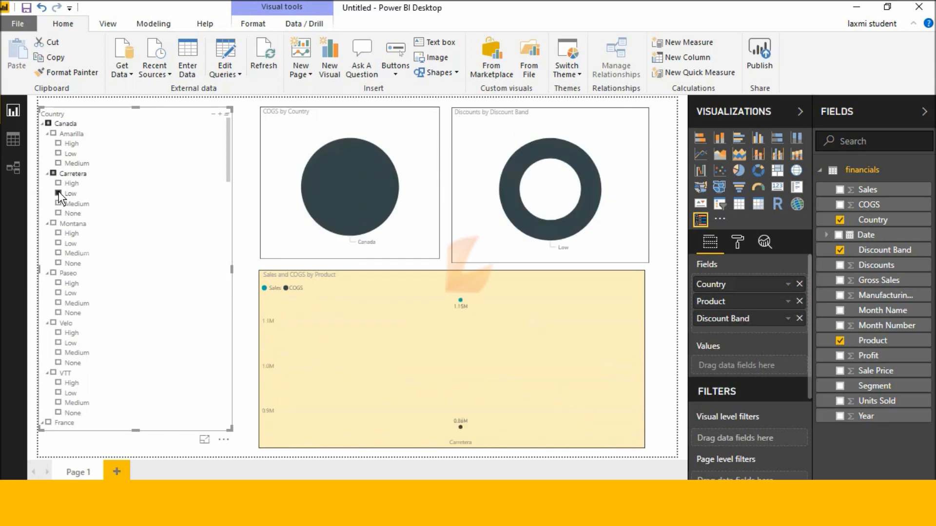
left_click(57, 193)
left_click(54, 174)
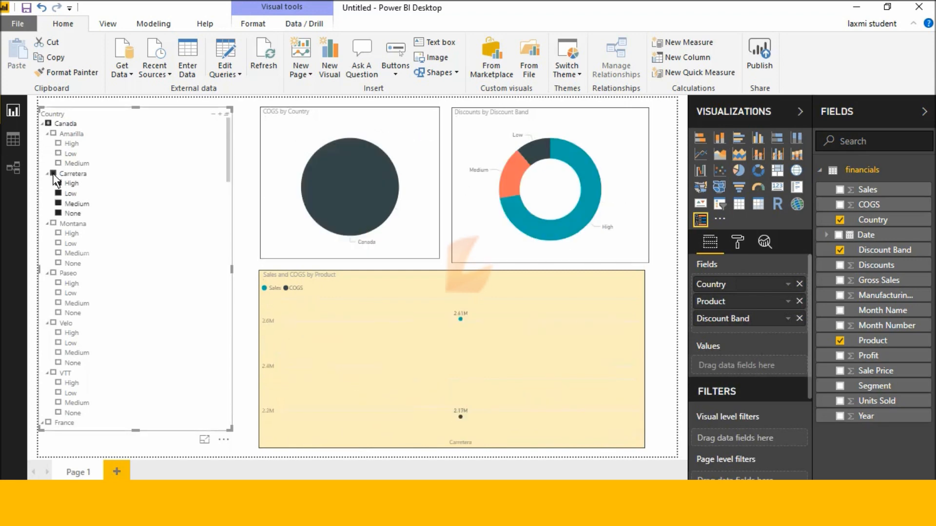
left_click(53, 174)
Filter the charts by Canada's Paseo and VTT products in turn, clearing each selection.
left_click(53, 272)
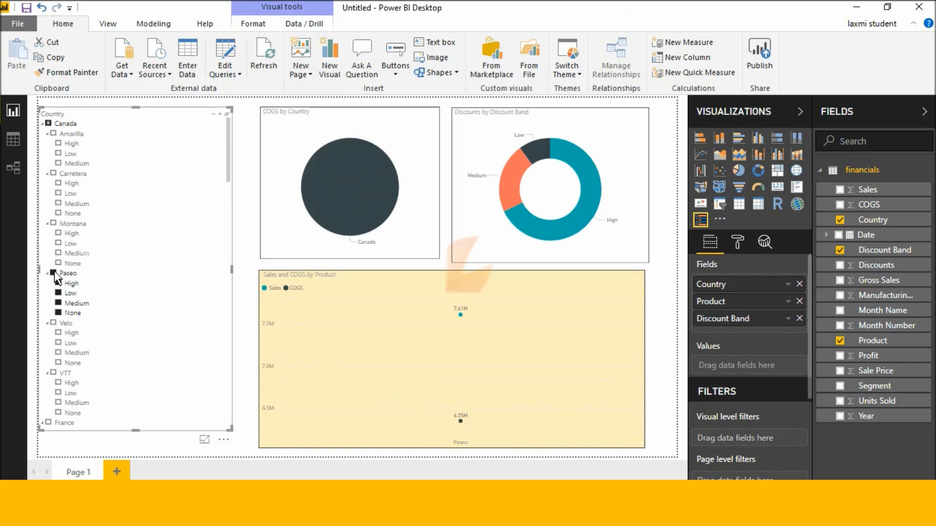
left_click(53, 272)
scroll(54, 271, "down", 2)
left_click(53, 272)
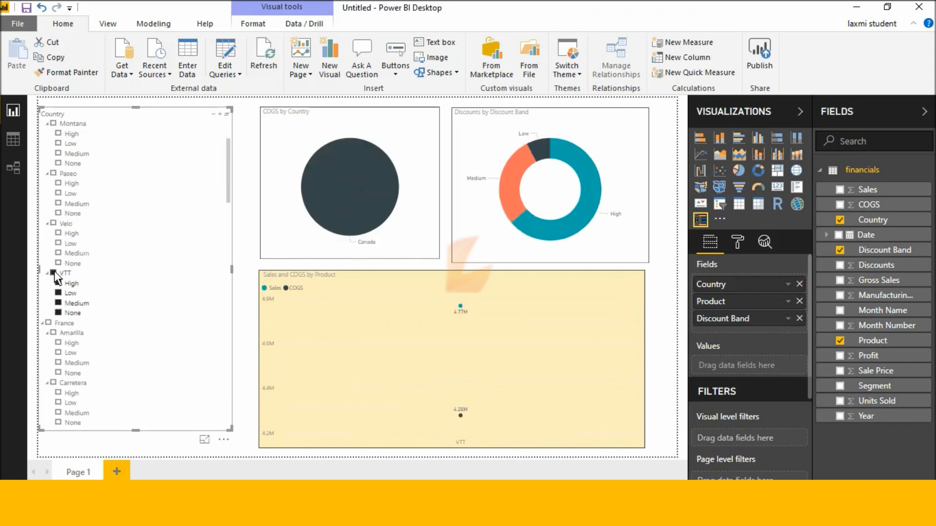
left_click(53, 272)
scroll(54, 281, "down", 1)
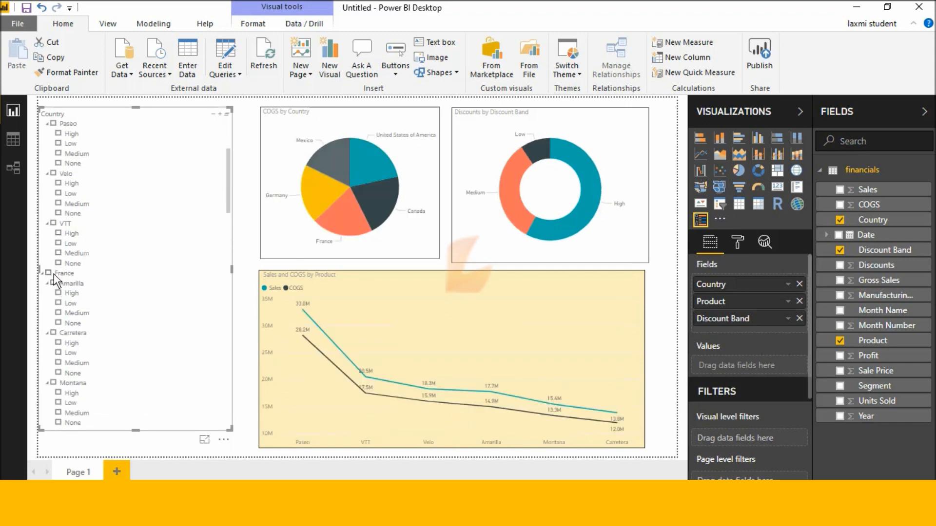
Filter the charts by France, Germany's Amarilla Medium band and Germany's Carretera High band in turn, clearing the selection.
left_click(48, 273)
left_click(48, 273)
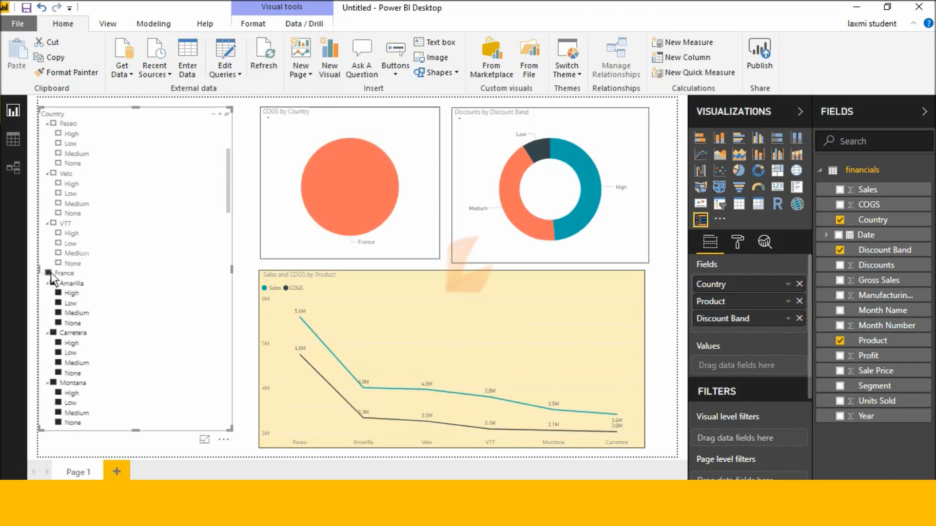
scroll(54, 287, "down", 4)
scroll(64, 295, "down", 3)
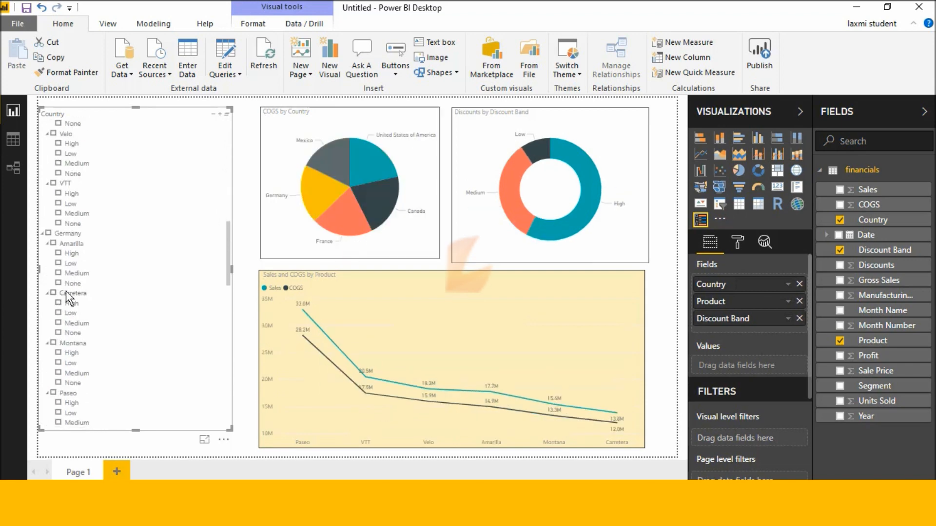
left_click(58, 273)
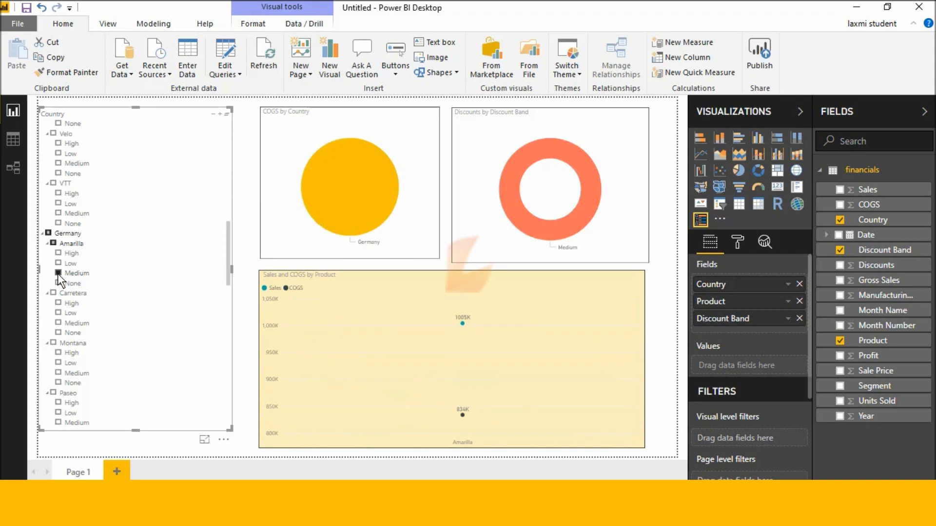
left_click(58, 303)
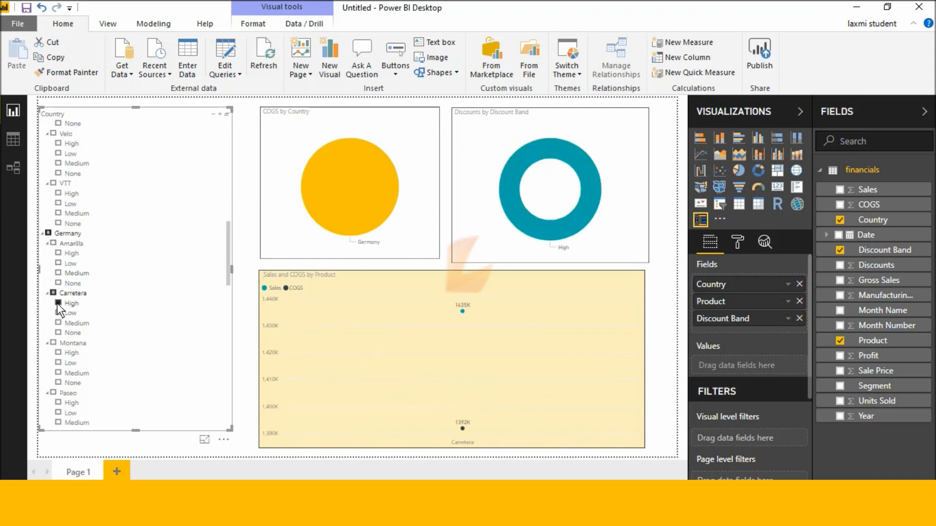
left_click(58, 303)
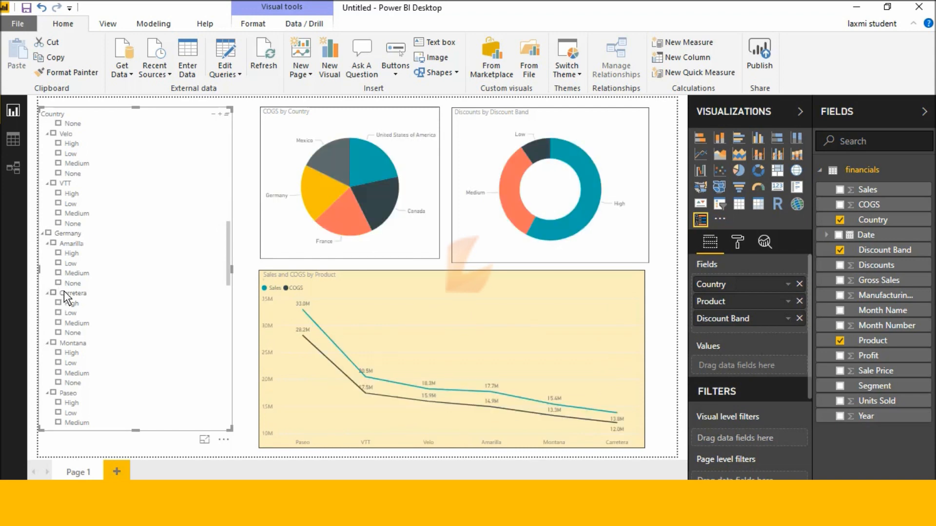
Turn off Single Select in the hierarchy slicer's selection settings.
left_click(734, 246)
left_click(716, 295)
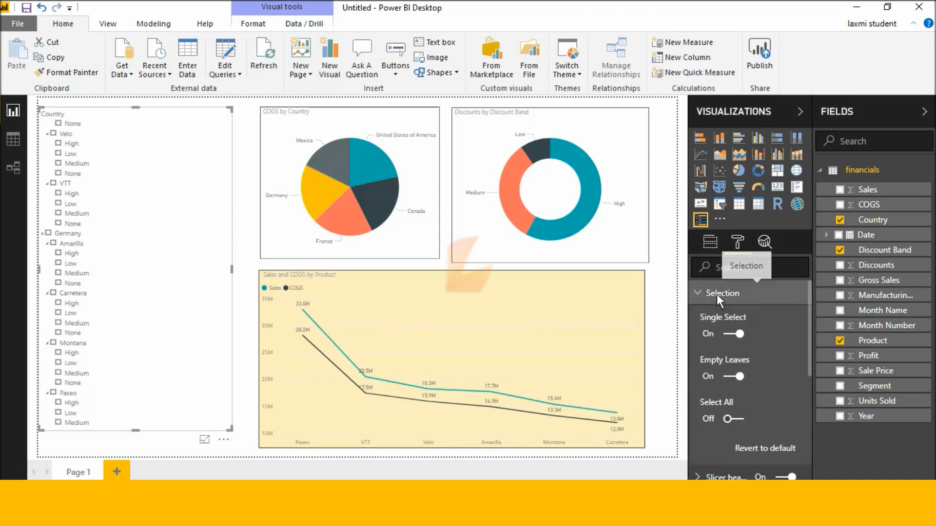
left_click(717, 295)
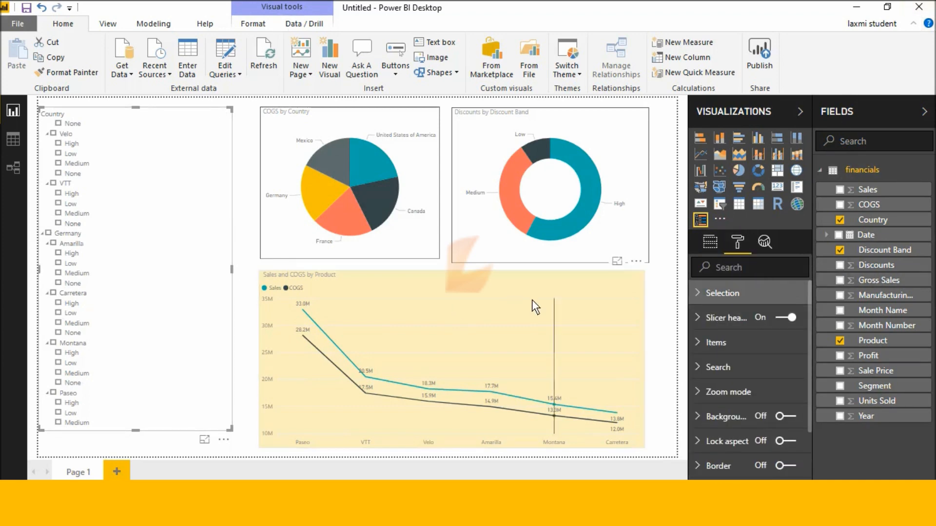
left_click(735, 301)
scroll(736, 312, "down", 2)
scroll(737, 317, "up", 2)
left_click(737, 334)
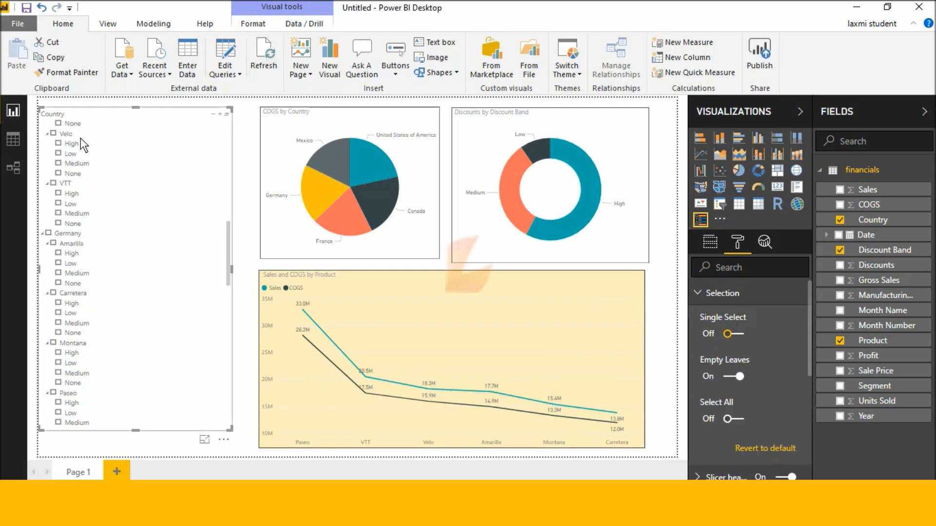
Test multi-selection with Low, Medium and None under France's Velo, plus High and Medium under Germany's Amarilla and Low under Carretera.
left_click(58, 153)
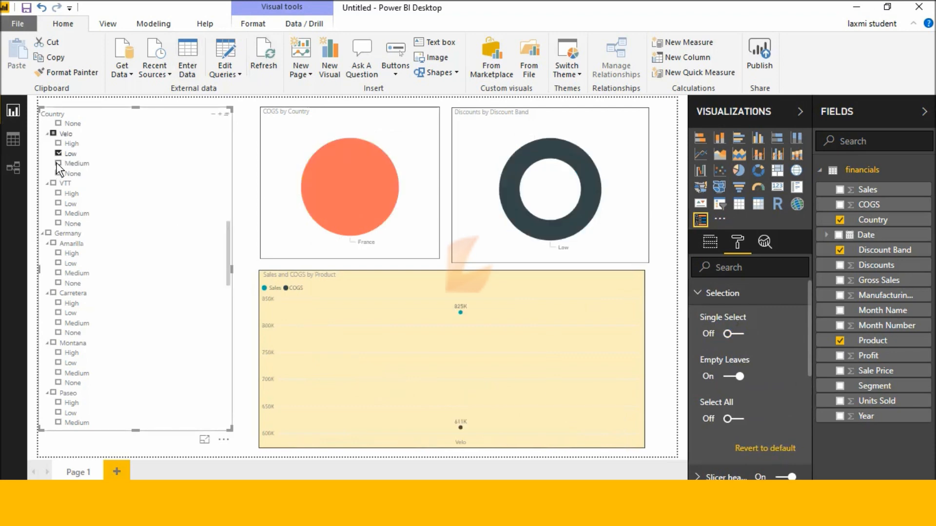
left_click(58, 163)
left_click(58, 173)
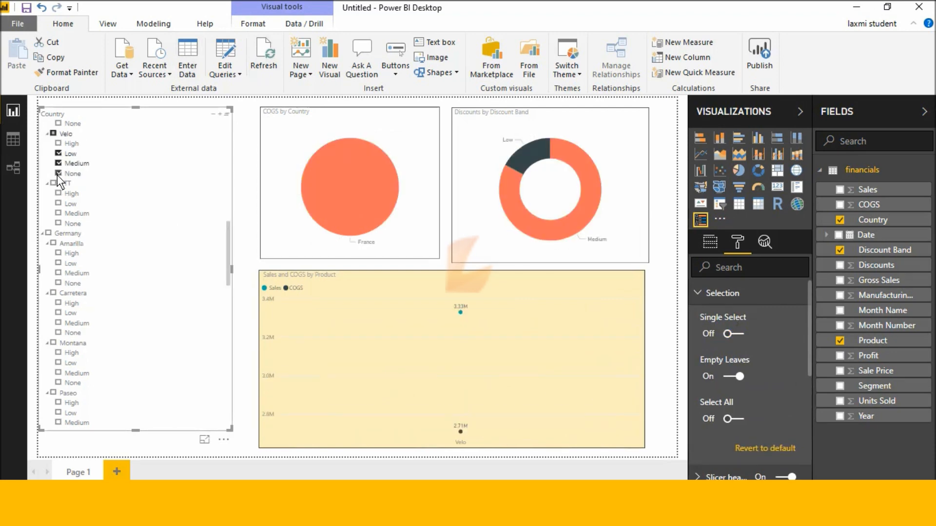
left_click(58, 253)
left_click(58, 273)
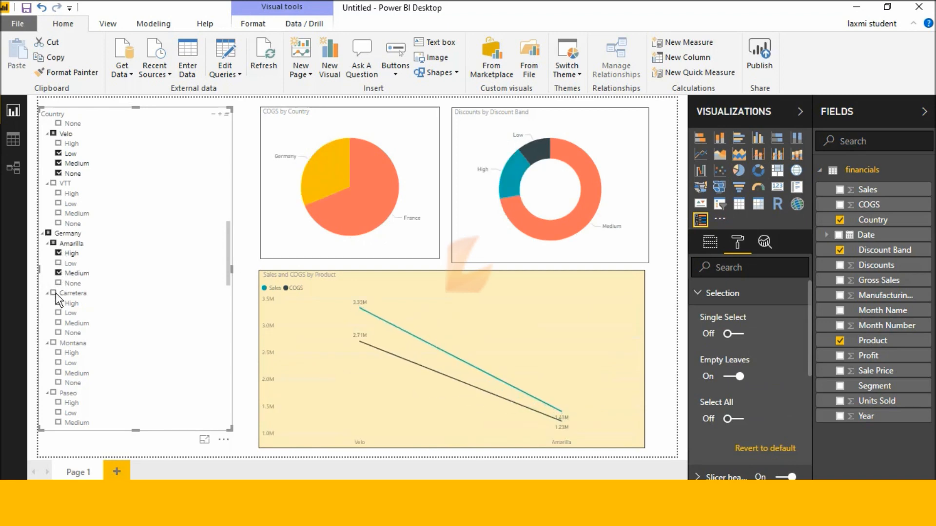
left_click(58, 313)
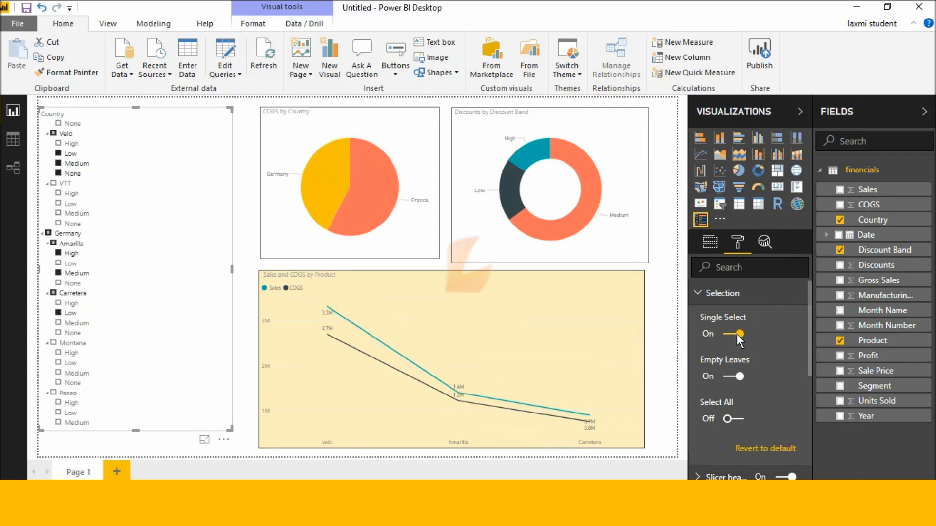
Try switching the slicer's Empty Leaves option off and on, and turn on its Select All option.
scroll(736, 335, "down", 2)
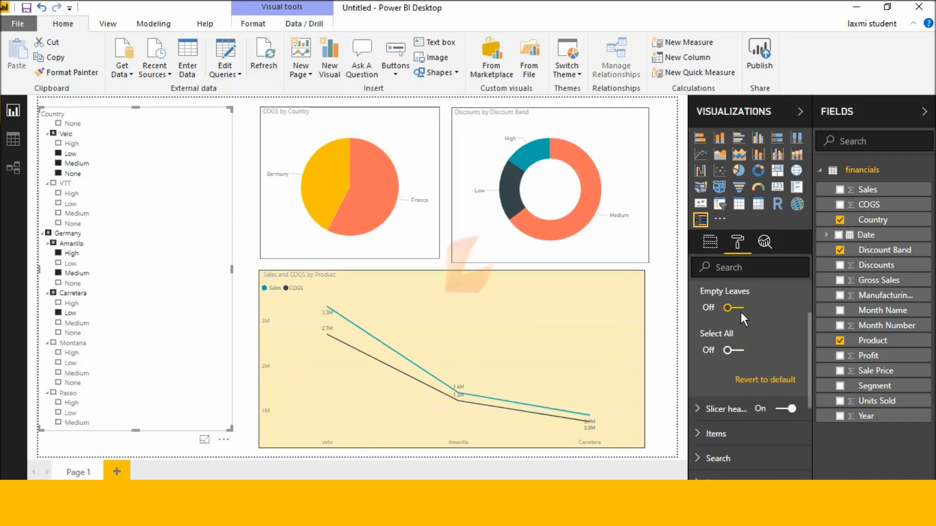
left_click(58, 174)
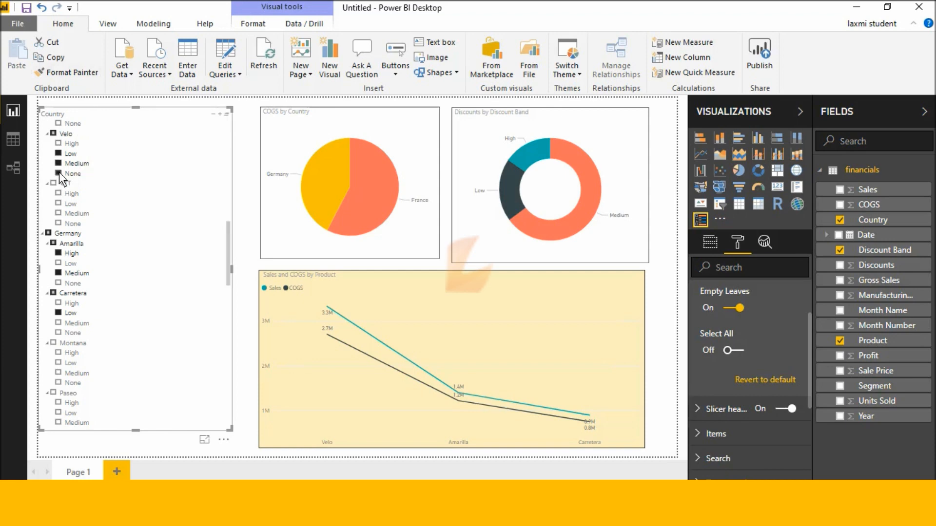
left_click(732, 350)
scroll(64, 129, "up", 1)
scroll(64, 129, "up", 4)
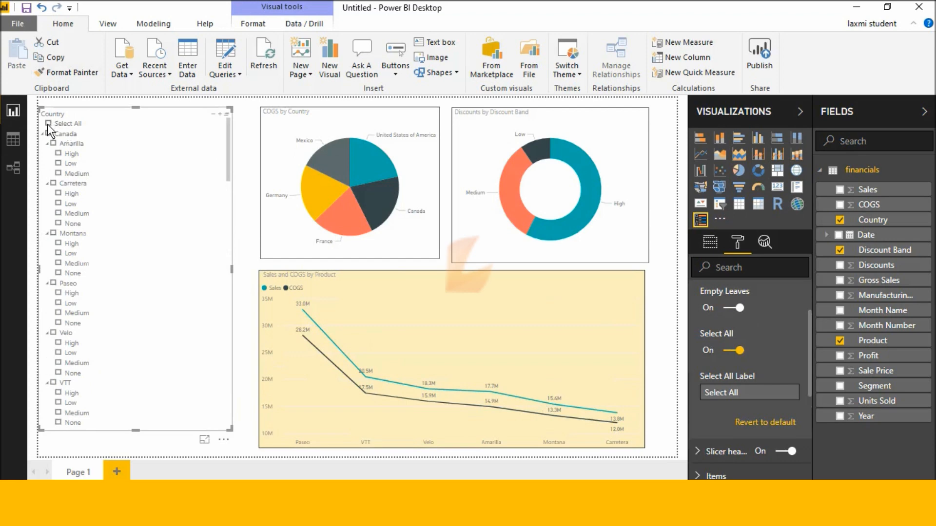
Select and clear every slicer item with the Select All entry, and turn the Select All option off.
left_click(48, 124)
left_click(48, 124)
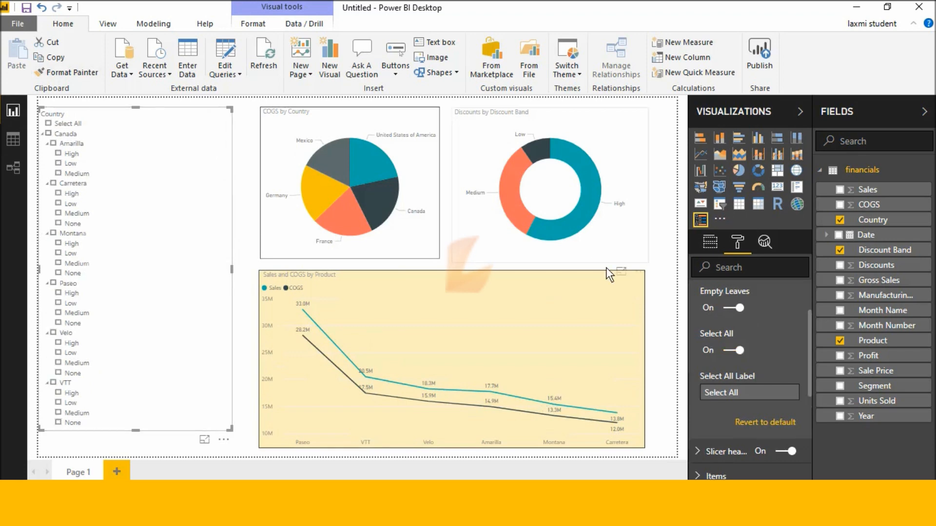
left_click(738, 351)
left_click(738, 352)
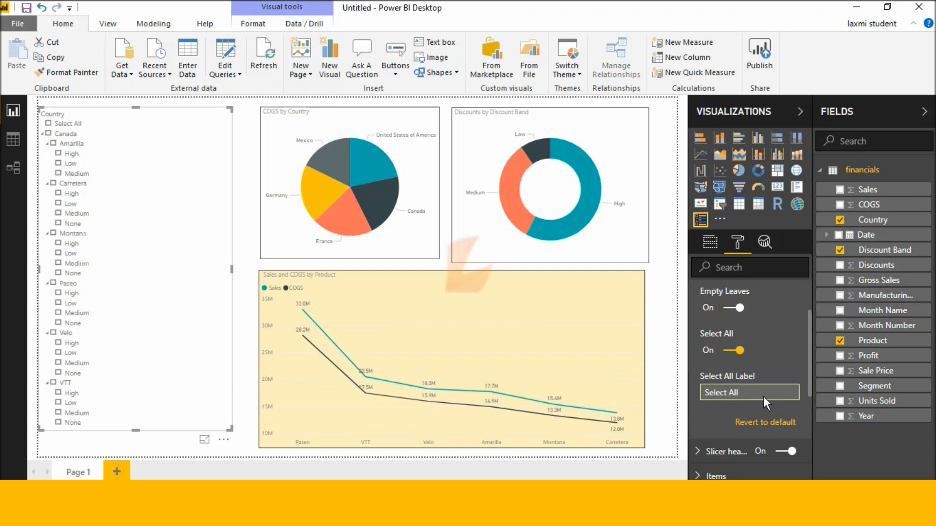
left_click(736, 349)
Try the Filter restatement option in the slicer header settings, and switch it back off.
left_click(742, 326)
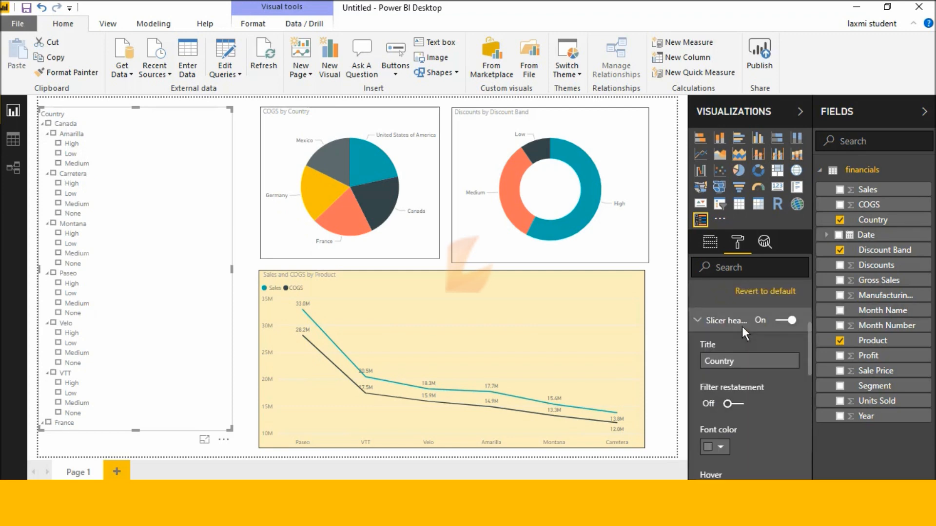
left_click(728, 402)
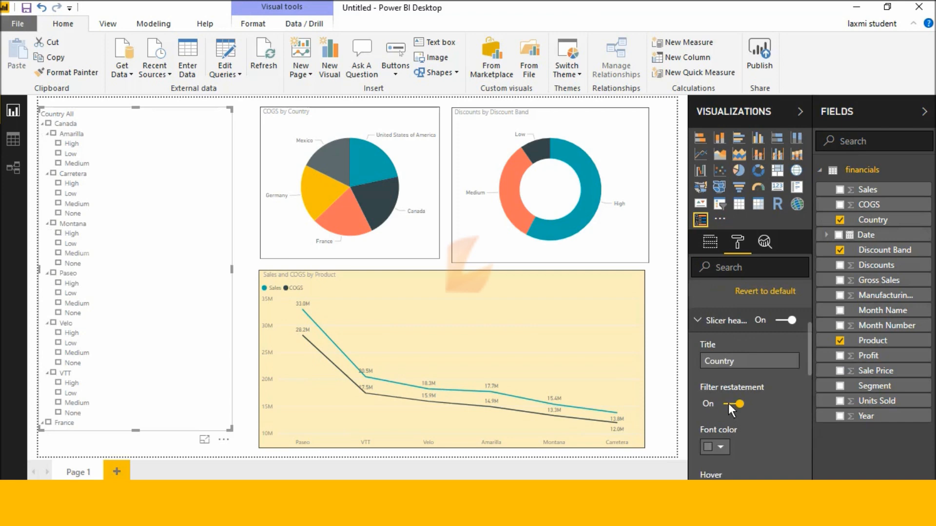
left_click(728, 403)
scroll(728, 402, "down", 2)
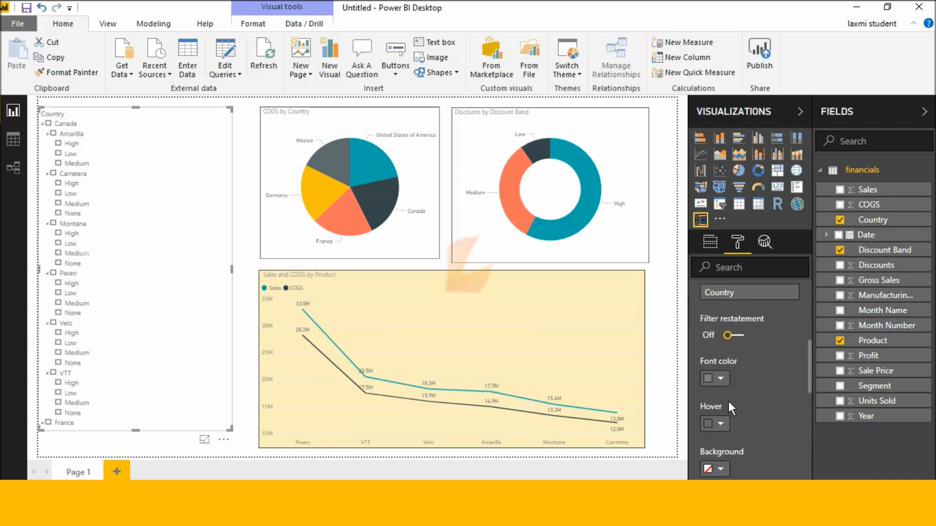
Give the slicer header a white font color and a dark yellow background.
left_click(725, 385)
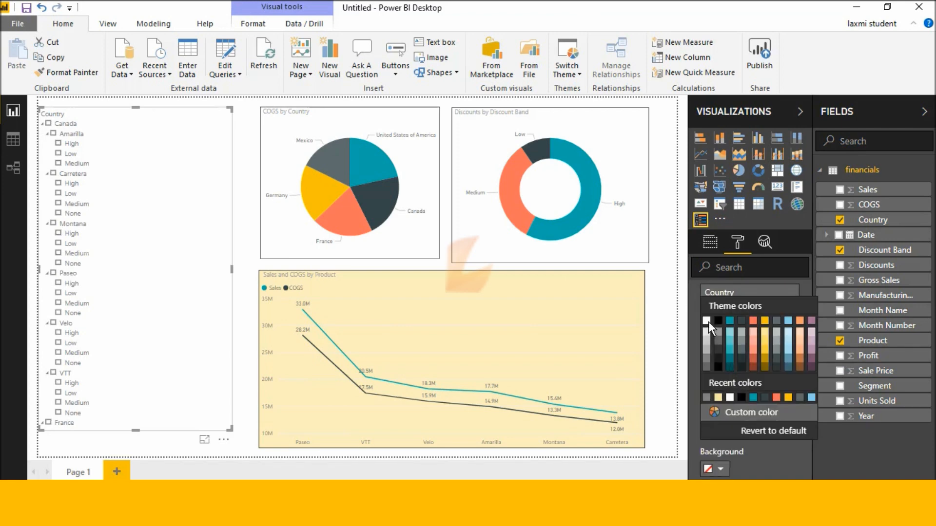
left_click(706, 321)
scroll(722, 405, "down", 2)
left_click(719, 402)
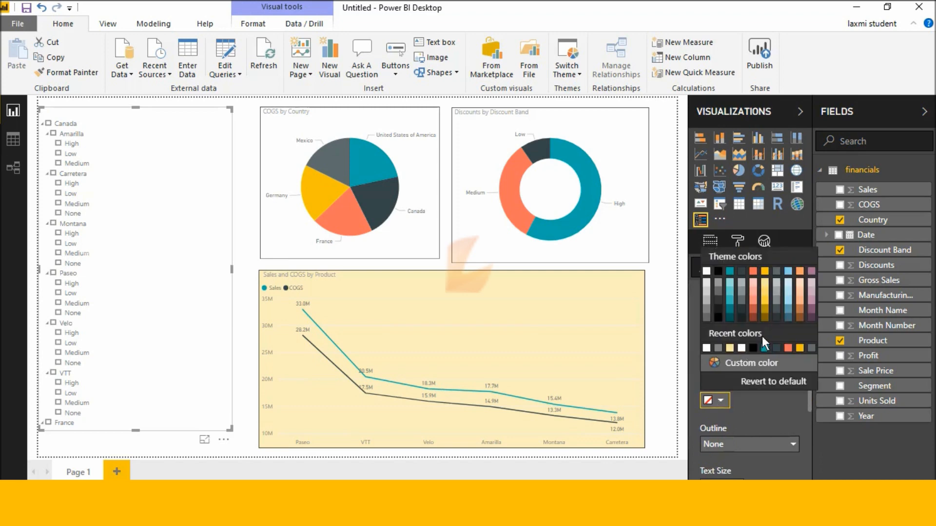
left_click(763, 311)
Set the slicer header's text size to 9.
scroll(771, 388, "down", 4)
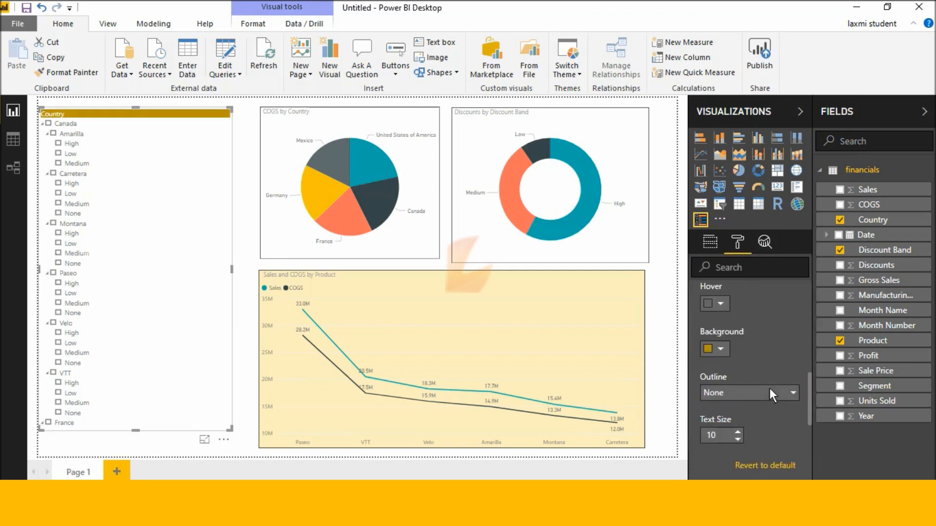
left_click(738, 353)
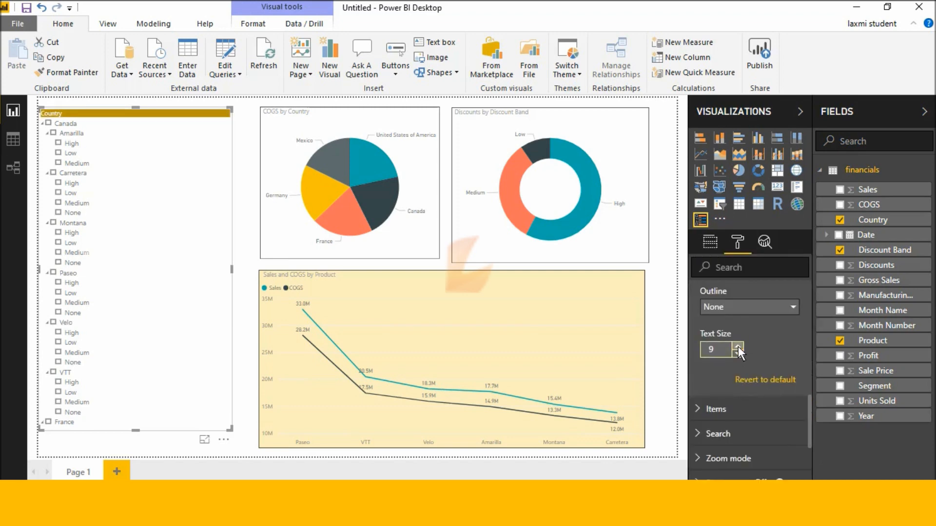
Increase the slicer header's text size to 15.
left_click(738, 346)
left_click(738, 346)
left_click(738, 347)
left_click(738, 346)
left_click(738, 347)
scroll(744, 354, "up", 4)
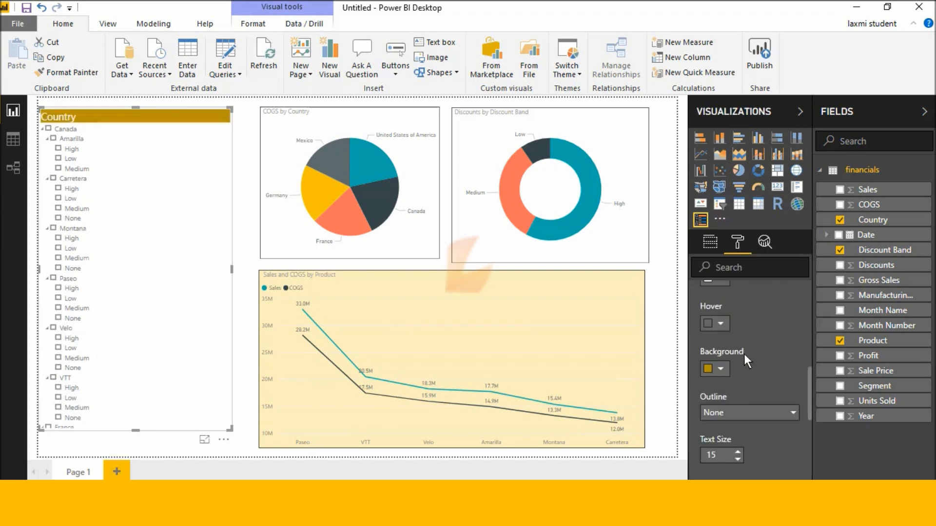
scroll(744, 354, "up", 2)
scroll(743, 354, "down", 3)
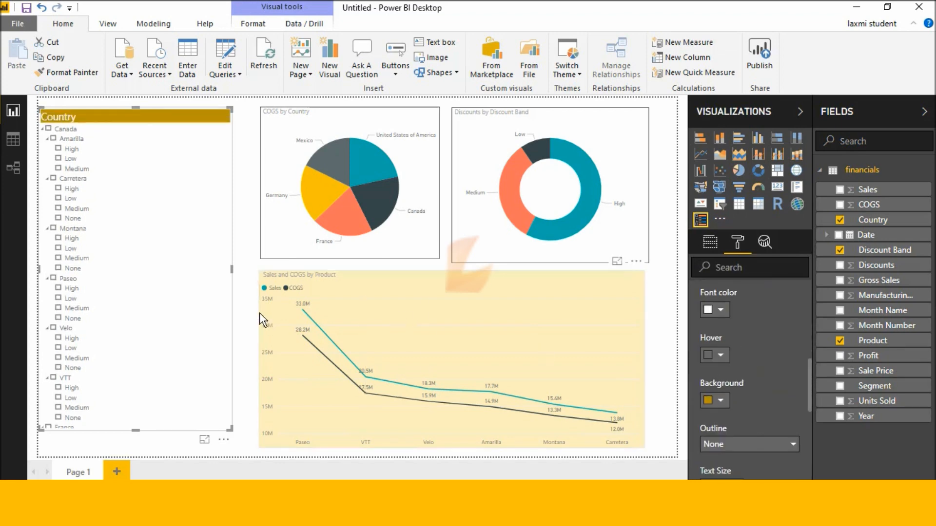
Give the slicer items a light yellow background color.
scroll(199, 277, "down", 5)
scroll(736, 355, "down", 5)
scroll(736, 354, "up", 1)
scroll(738, 361, "up", 1)
left_click(743, 349)
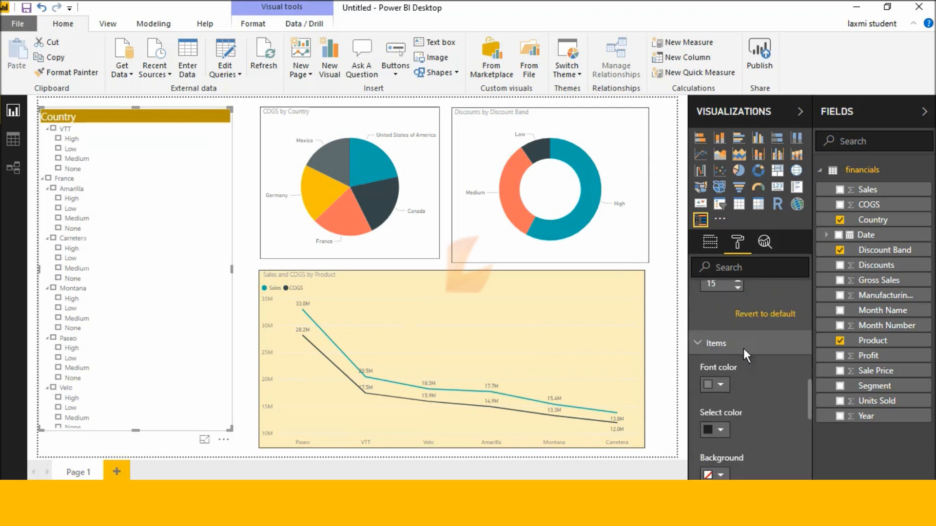
scroll(743, 351, "down", 3)
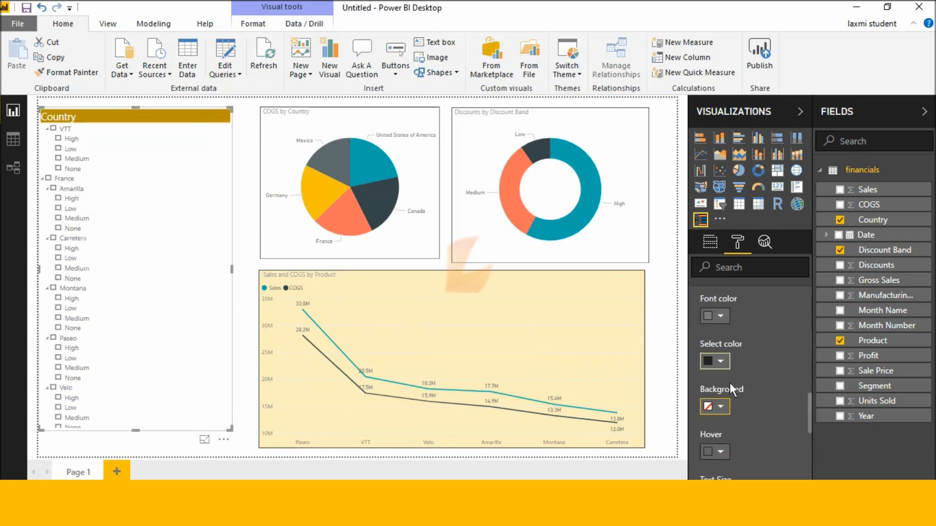
left_click(723, 405)
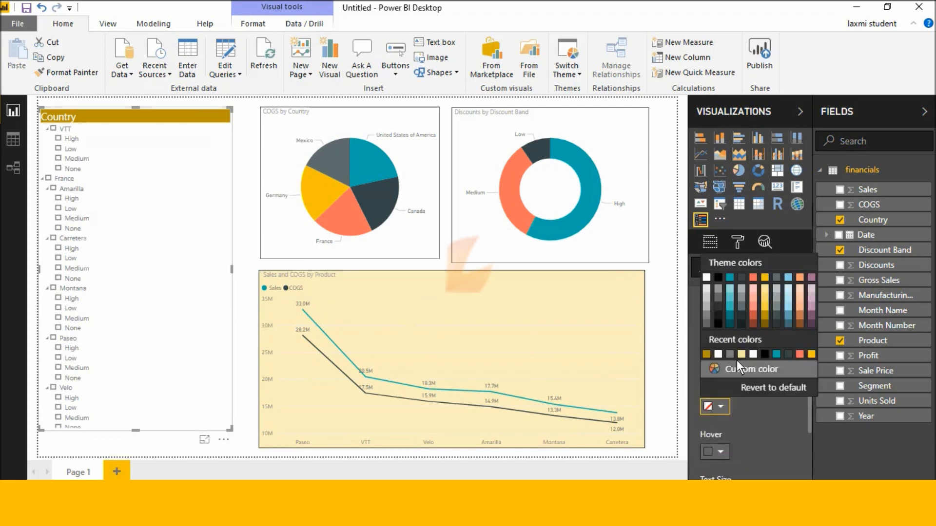
left_click(765, 287)
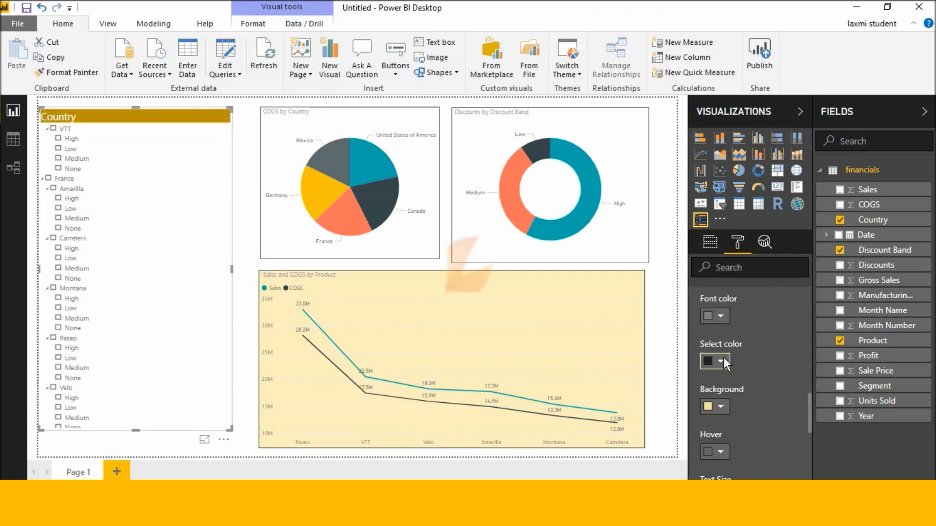
Set the slicer items' text size to 12.
scroll(727, 399, "down", 3)
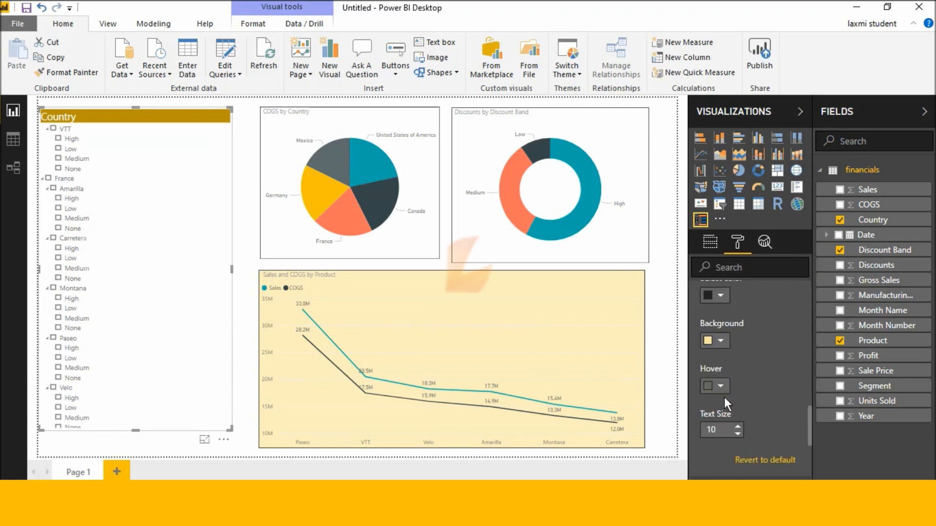
left_click(737, 356)
left_click(738, 356)
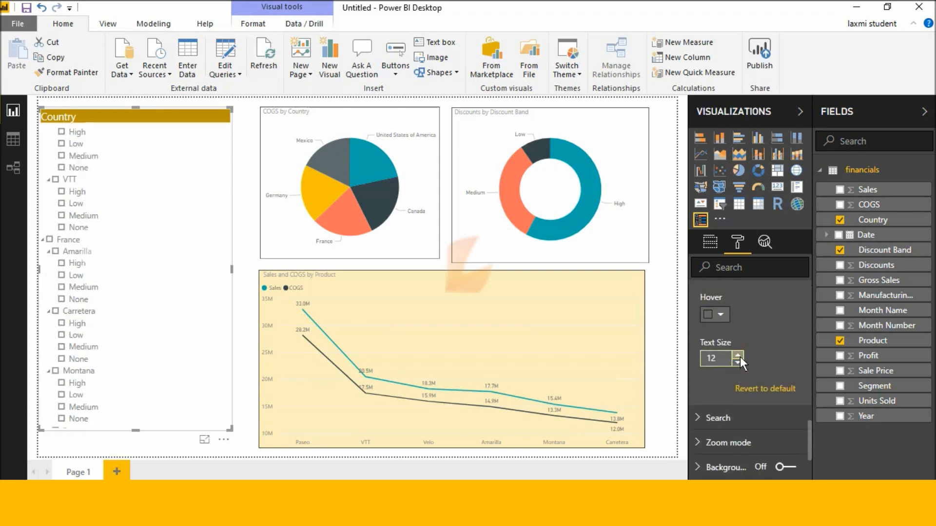
scroll(184, 276, "up", 5)
scroll(756, 350, "down", 2)
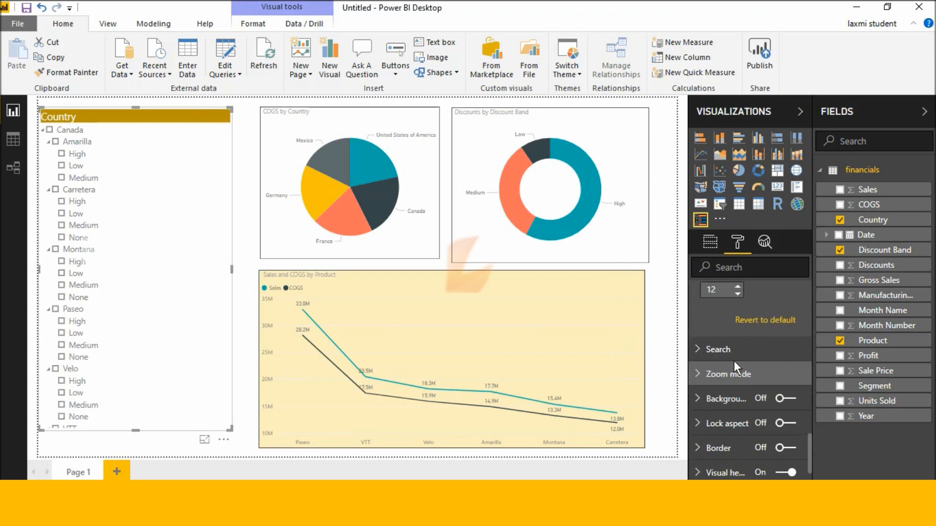
left_click(733, 356)
scroll(730, 393, "down", 4)
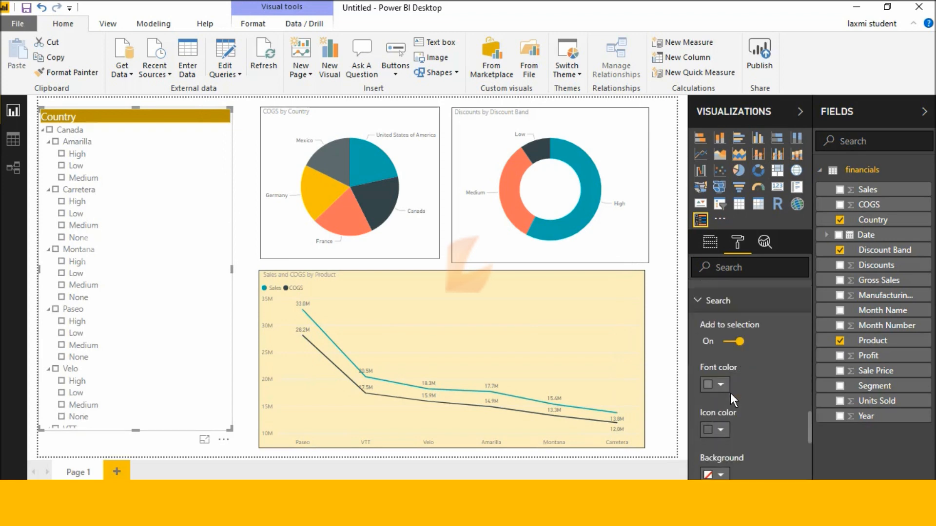
left_click(750, 355)
left_click(750, 355)
left_click(751, 355)
scroll(725, 419, "down", 4)
Turn on the slicer's visual background and set its color to light yellow.
left_click(787, 373)
left_click(746, 375)
scroll(745, 381, "down", 1)
scroll(738, 373, "up", 1)
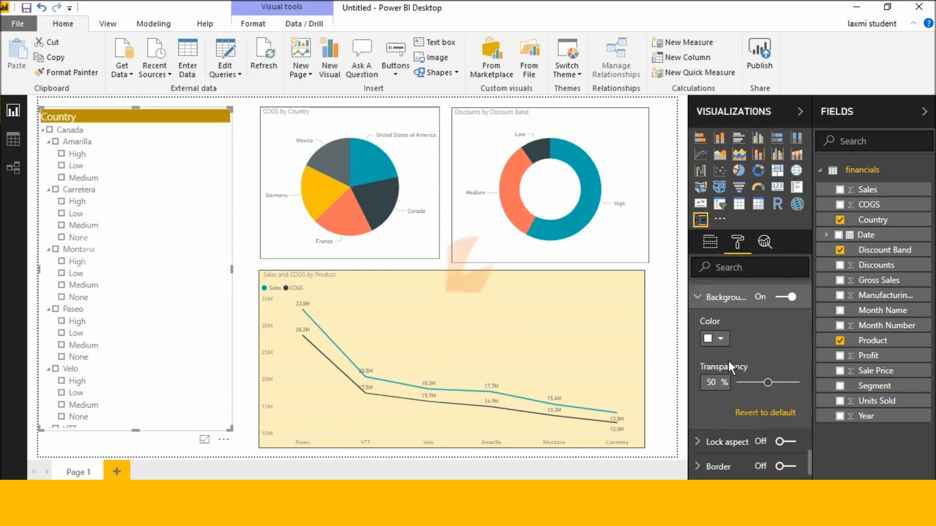
left_click(720, 339)
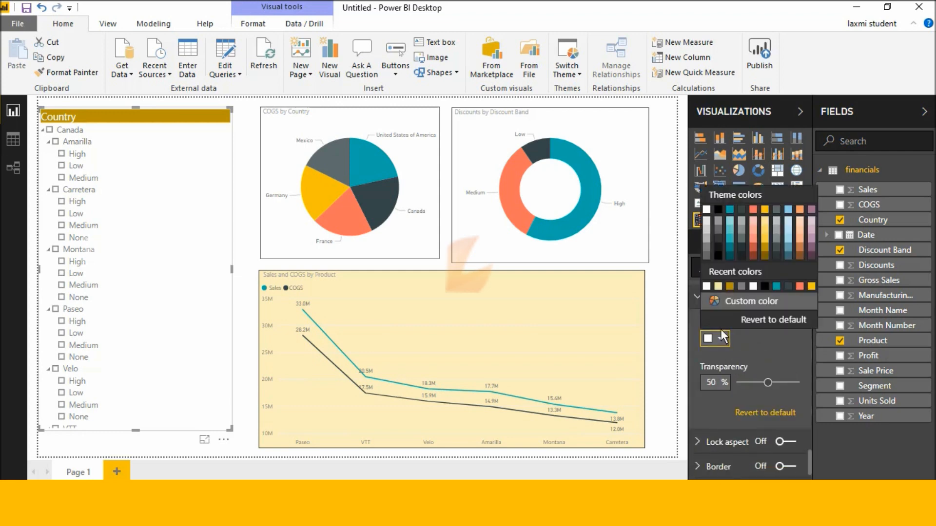
left_click(763, 218)
Turn on the slicer's border, give it the darkest yellow theme color, and deselect the slicer.
scroll(751, 339, "down", 2)
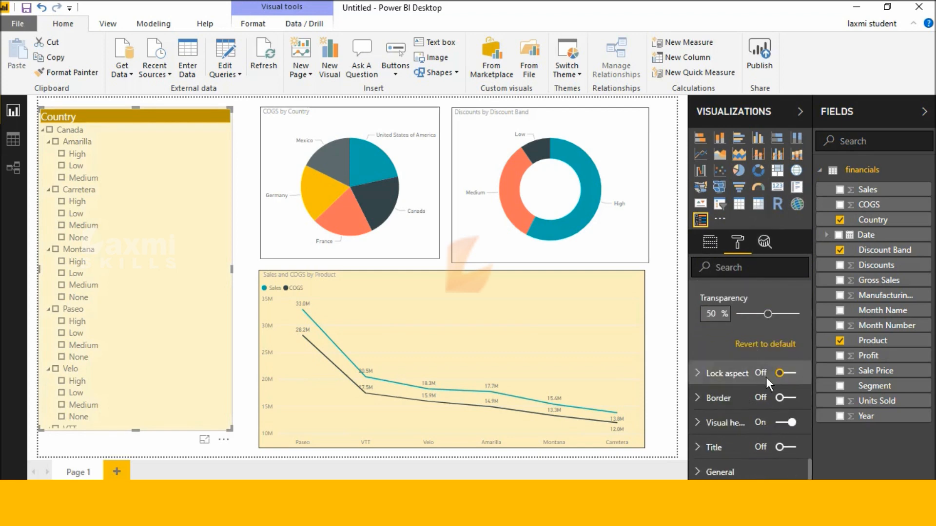
left_click(780, 398)
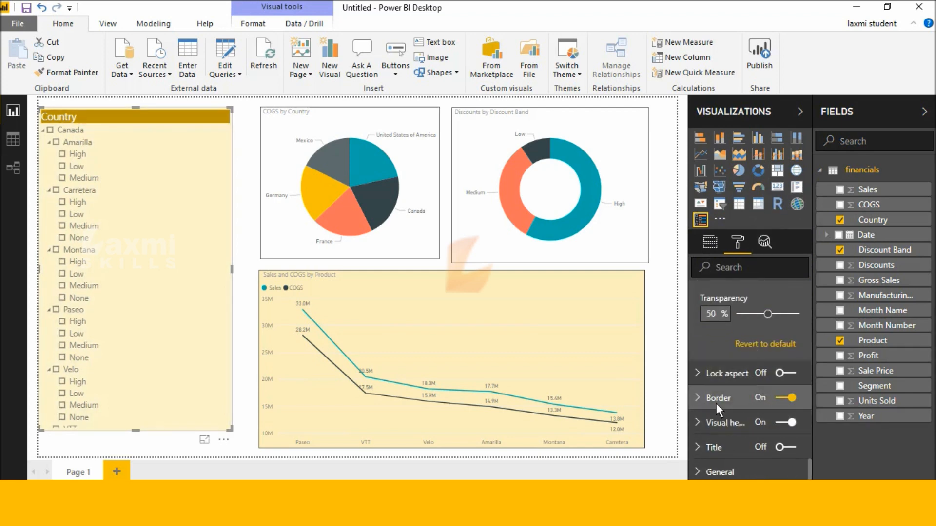
left_click(718, 399)
left_click(721, 439)
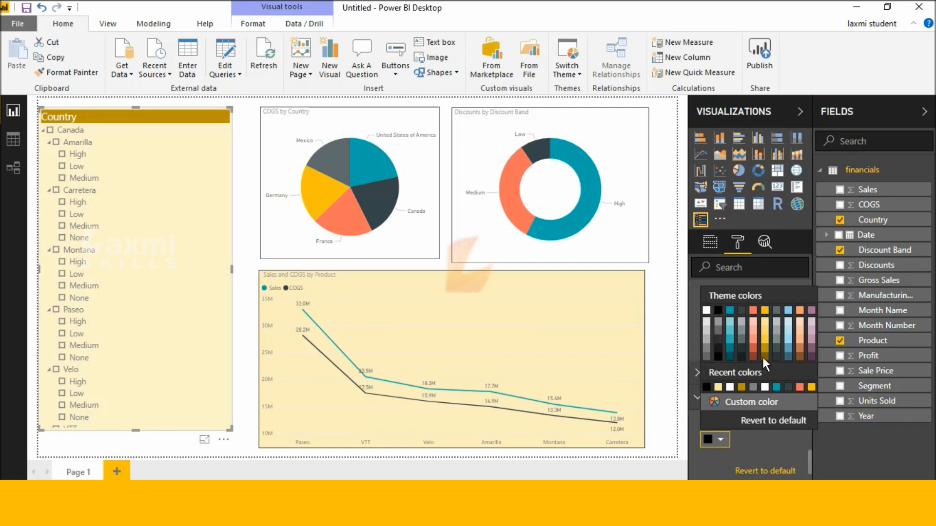
left_click(764, 358)
scroll(759, 375, "down", 2)
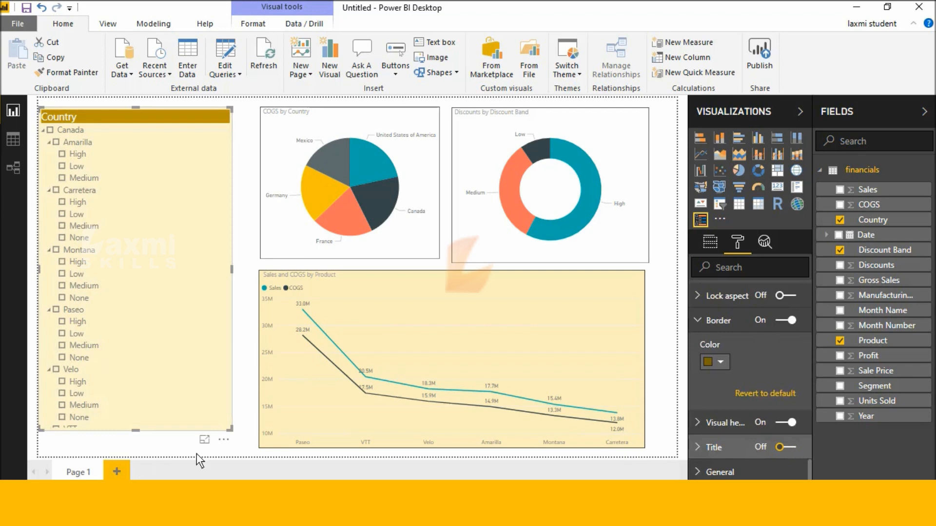
left_click(244, 438)
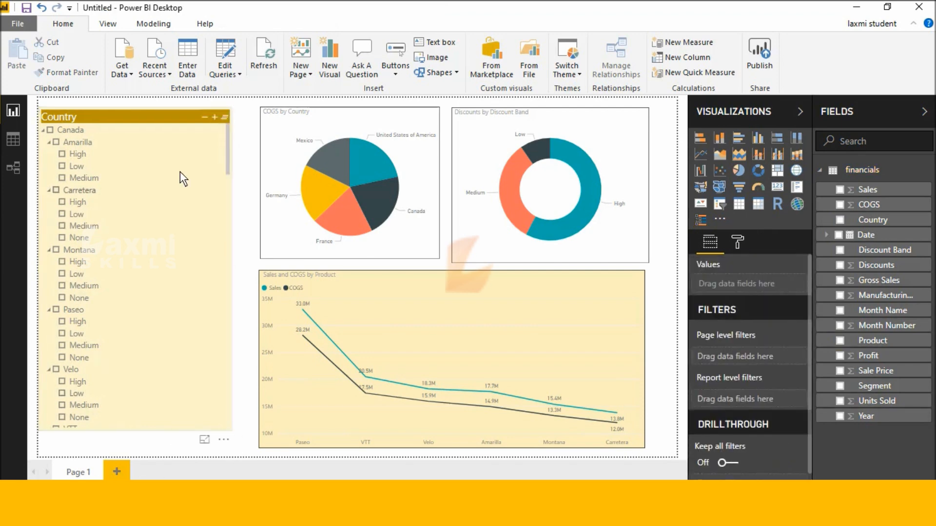
Filter the charts by Canada's Montana Low, Carretera Low and Amarilla High slicer items in turn, and clear the selection.
left_click(62, 274)
left_click(62, 215)
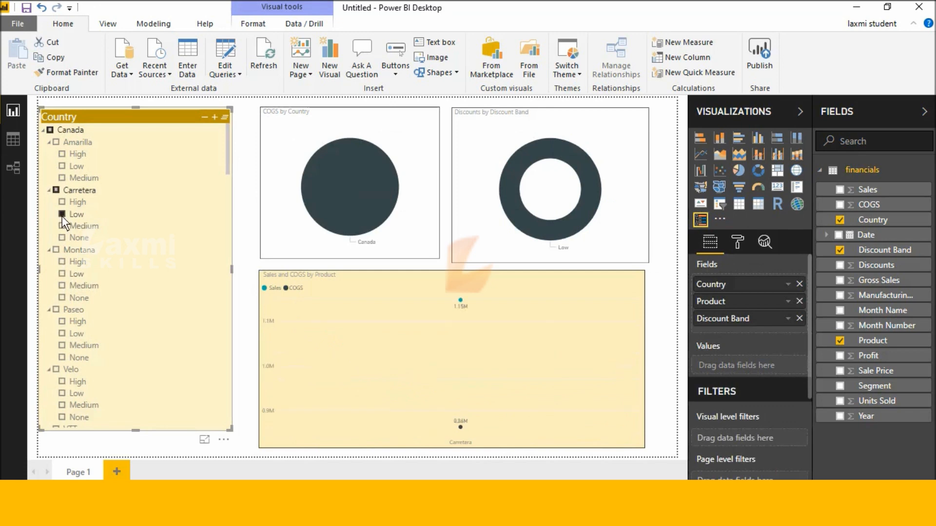
left_click(62, 215)
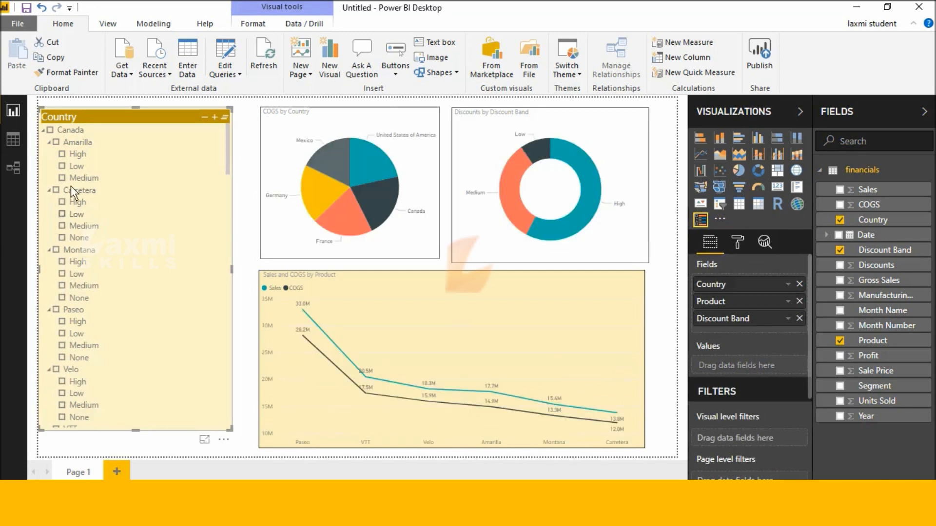
left_click(61, 154)
left_click(61, 154)
Turn off Single Select in the slicer's selection settings and deselect the slicer.
left_click(737, 242)
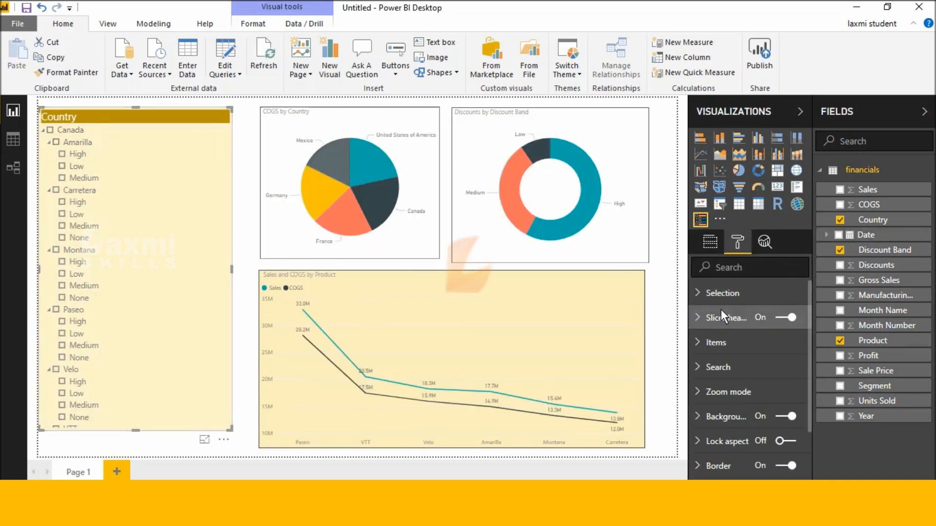
left_click(708, 299)
left_click(735, 332)
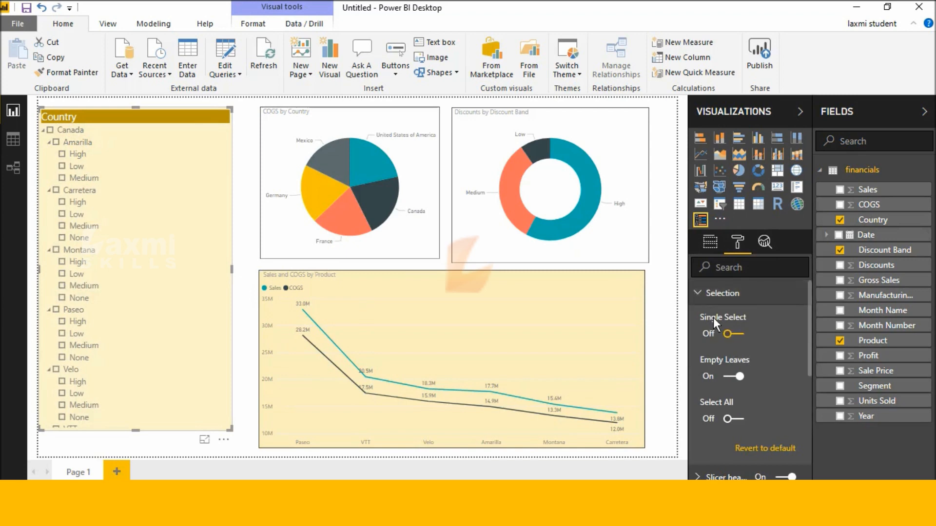
left_click(701, 298)
left_click(653, 264)
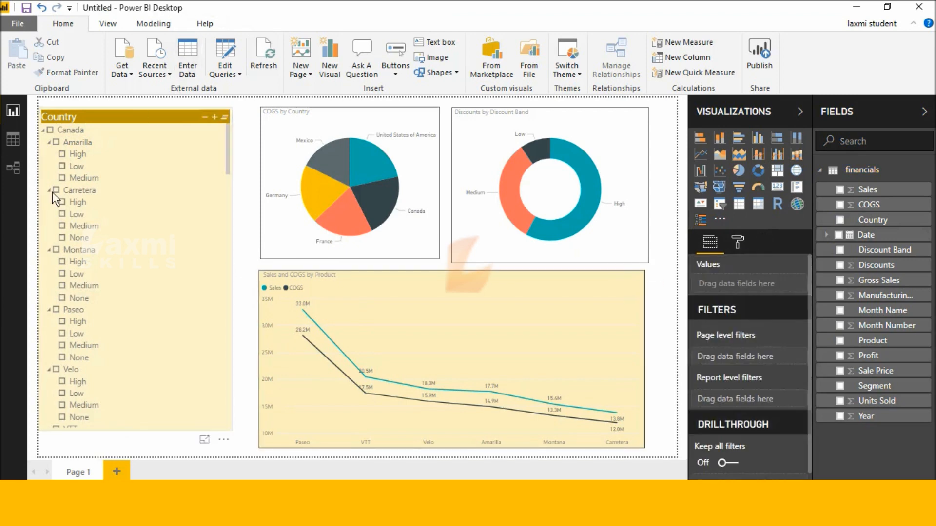
Under Canada, select Amarilla Low, Carretera Medium, Montana None and all of Velo together in the slicer, and clear them all again.
left_click(62, 166)
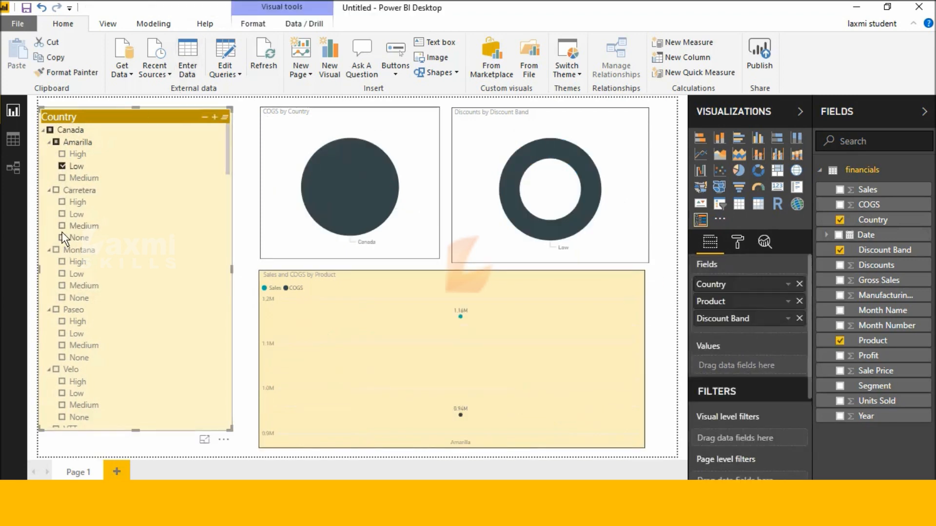
left_click(62, 226)
left_click(61, 296)
left_click(56, 369)
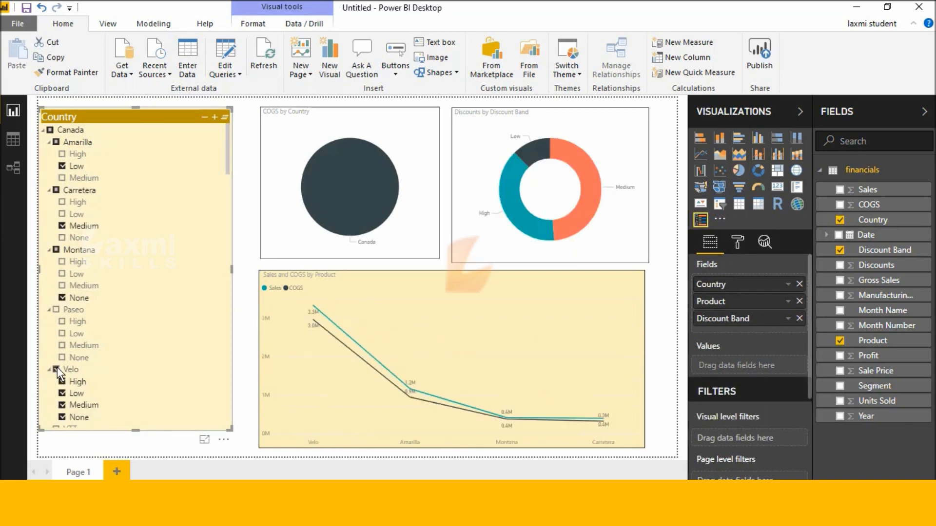
left_click(57, 369)
left_click(63, 297)
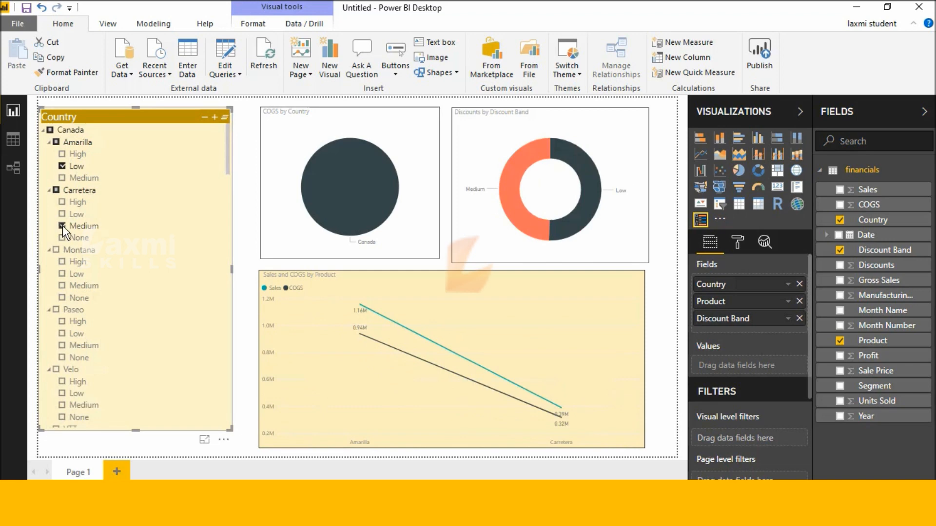
left_click(62, 226)
left_click(62, 166)
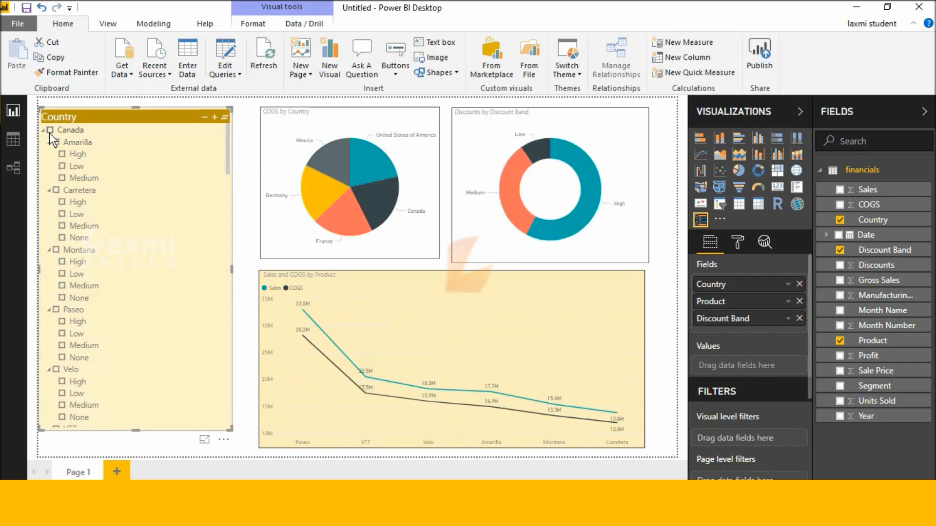